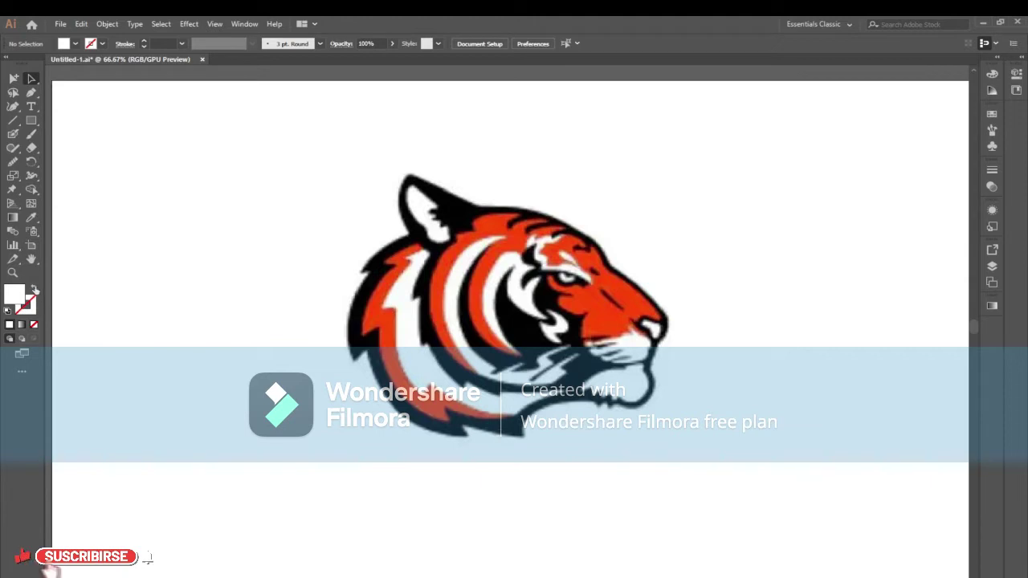
Swap to no fill and set the stroke to yellow F4C500 for tracing.
click(33, 289)
double_click(29, 304)
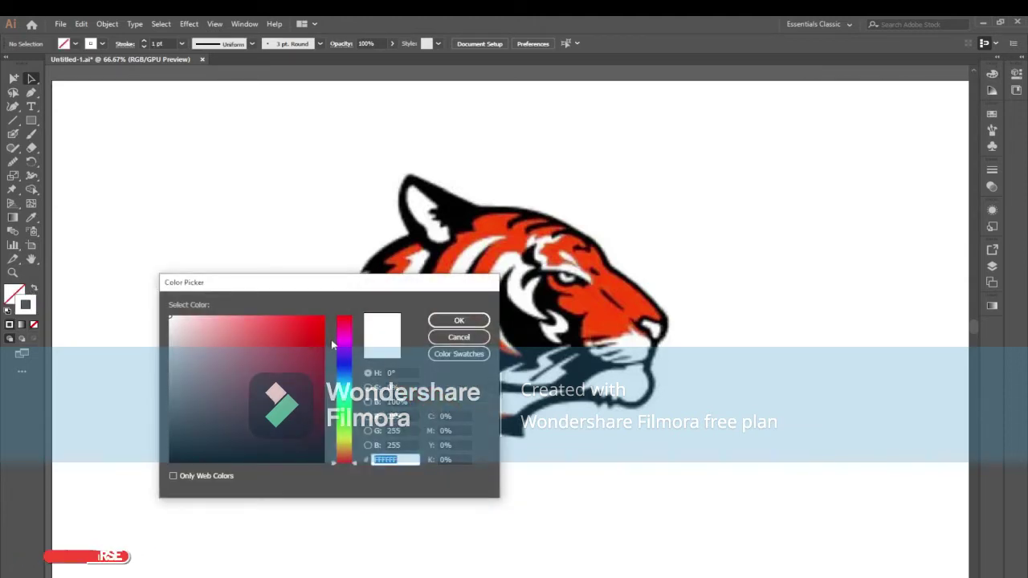
drag(329, 345, 352, 433)
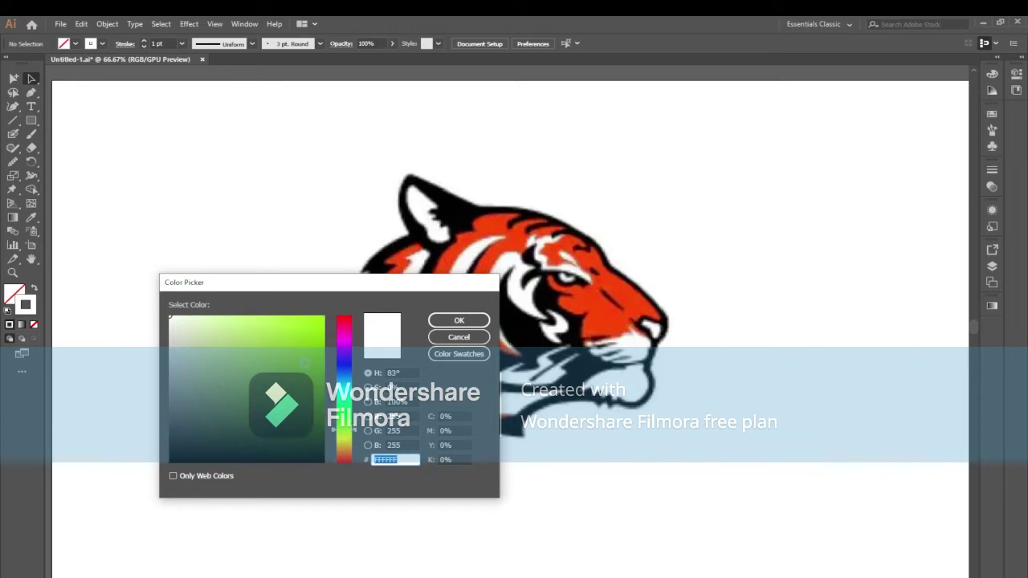
click(324, 321)
drag(345, 432, 345, 444)
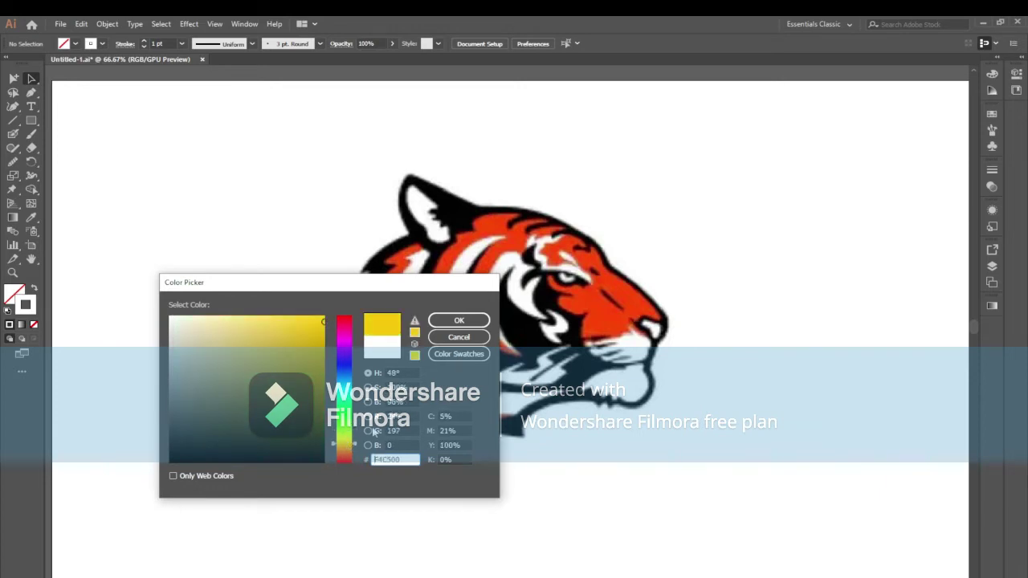
click(458, 320)
key(ctrl+plus)
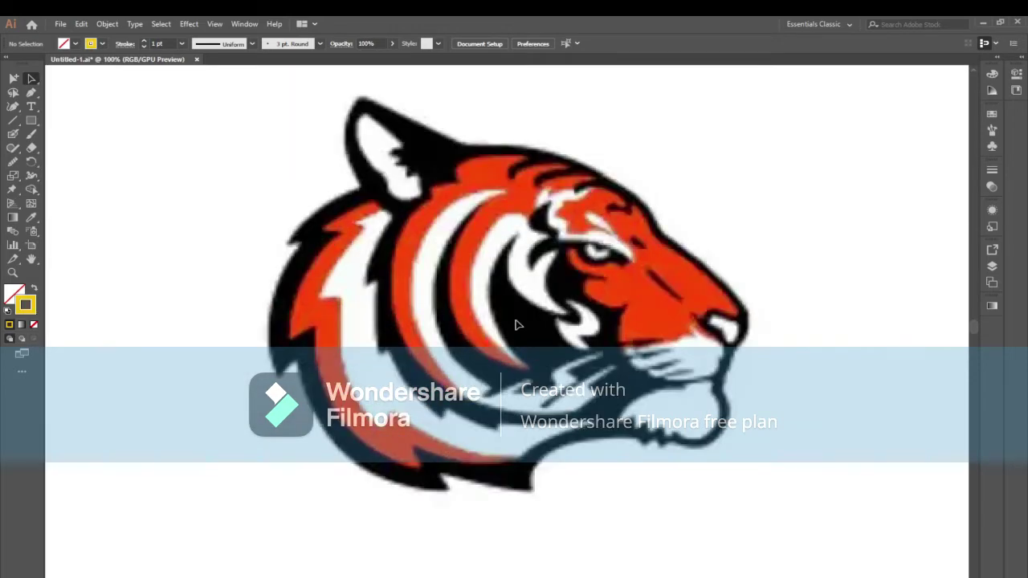
Switch to the Pen tool and zoom in on the tiger's eye area.
drag(529, 236, 473, 276)
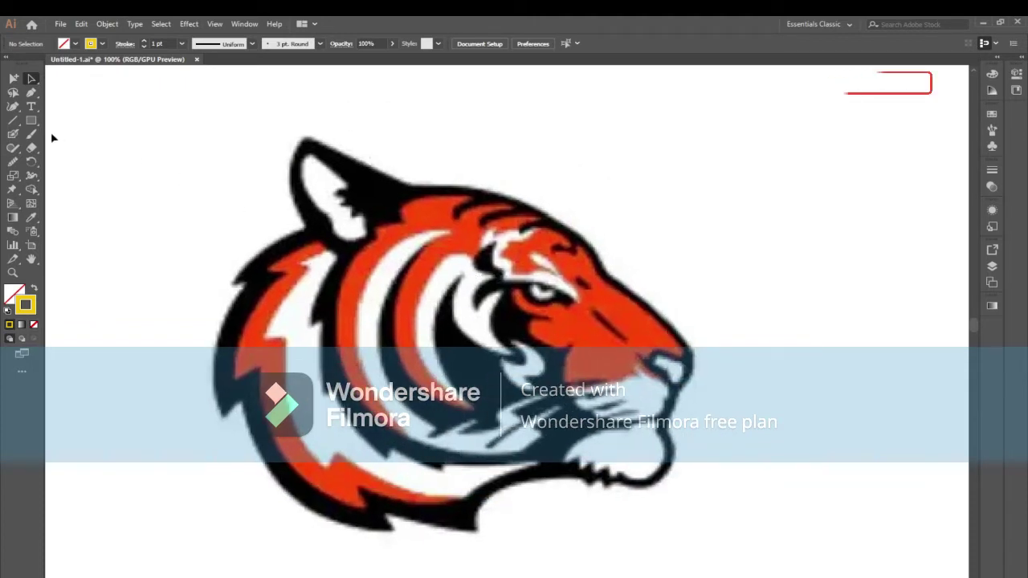
click(33, 95)
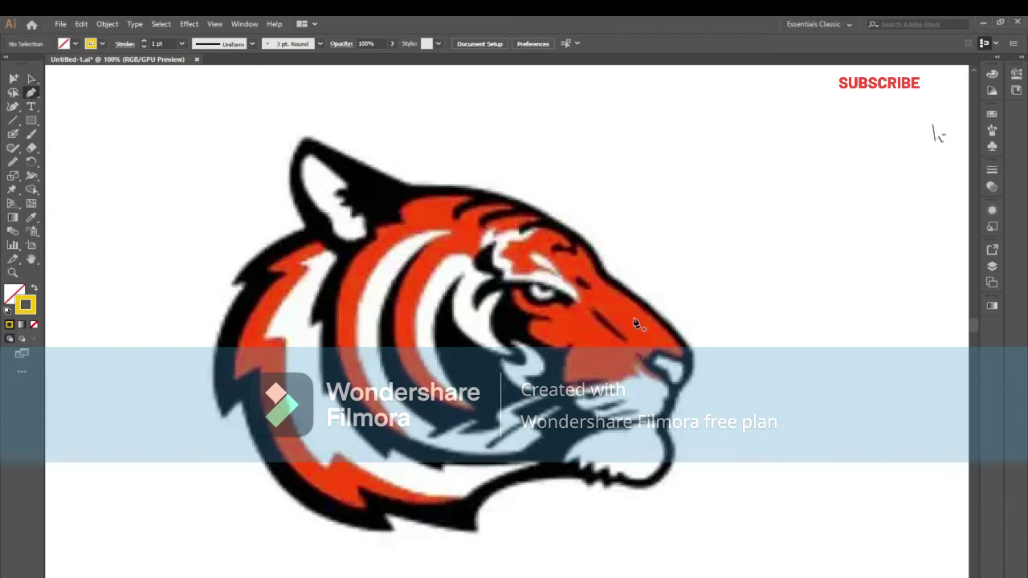
key(ctrl+plus)
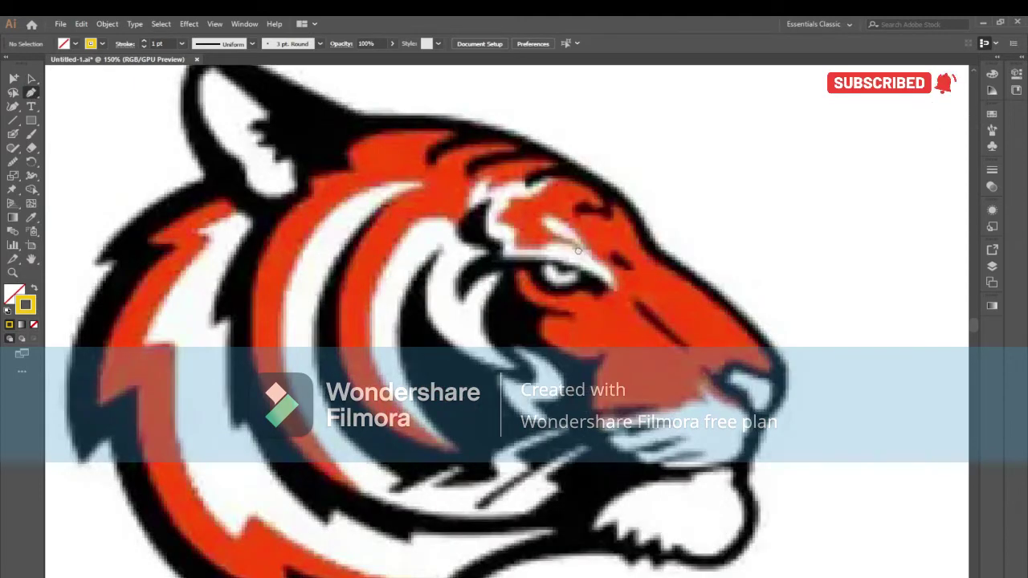
drag(579, 250, 565, 267)
Place Pen anchors around the white marking above the eye, briefly trying a freehand stroke.
click(566, 268)
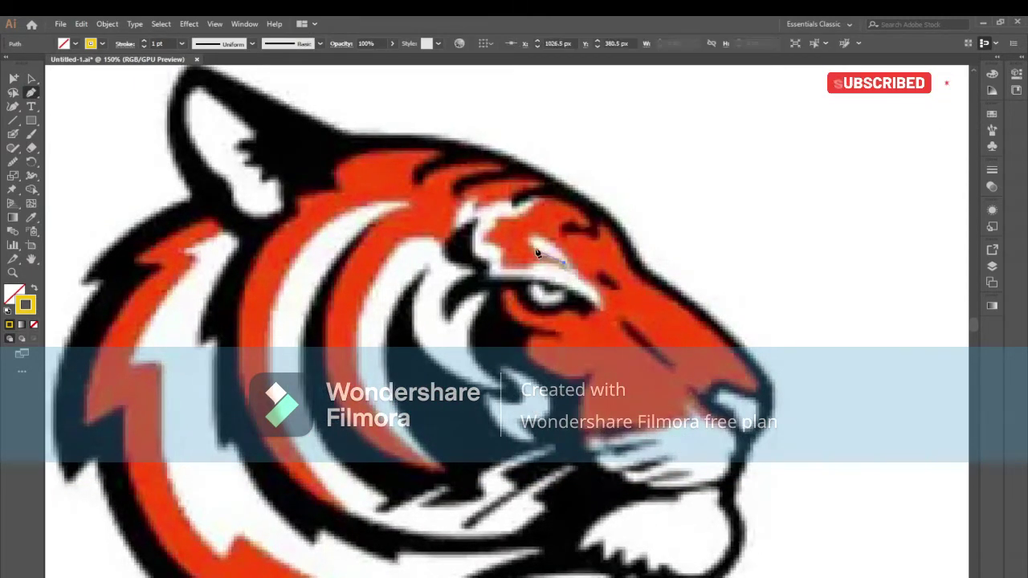
click(529, 239)
drag(525, 218, 531, 239)
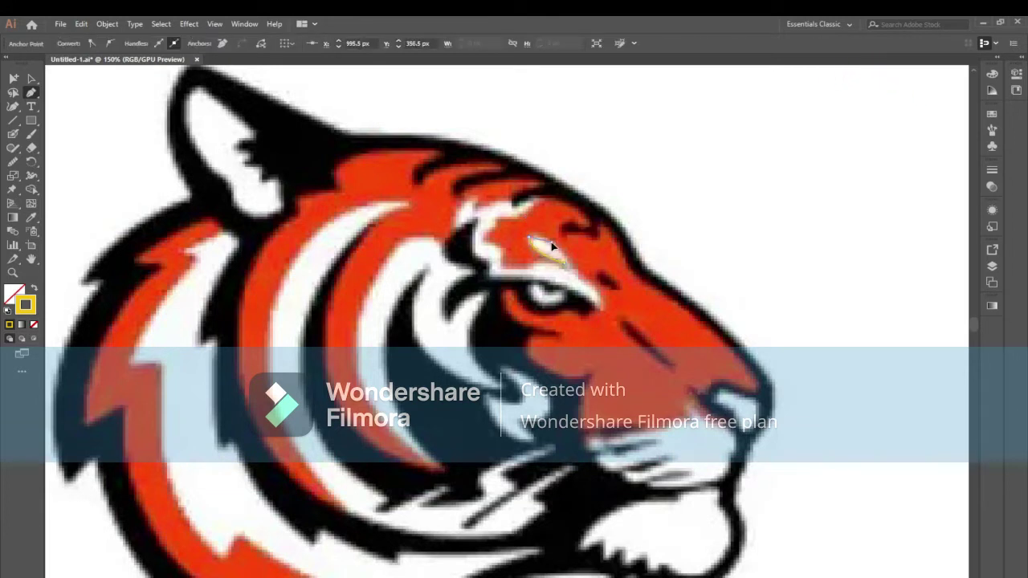
click(571, 257)
click(590, 301)
click(15, 163)
drag(531, 238, 574, 251)
key(p)
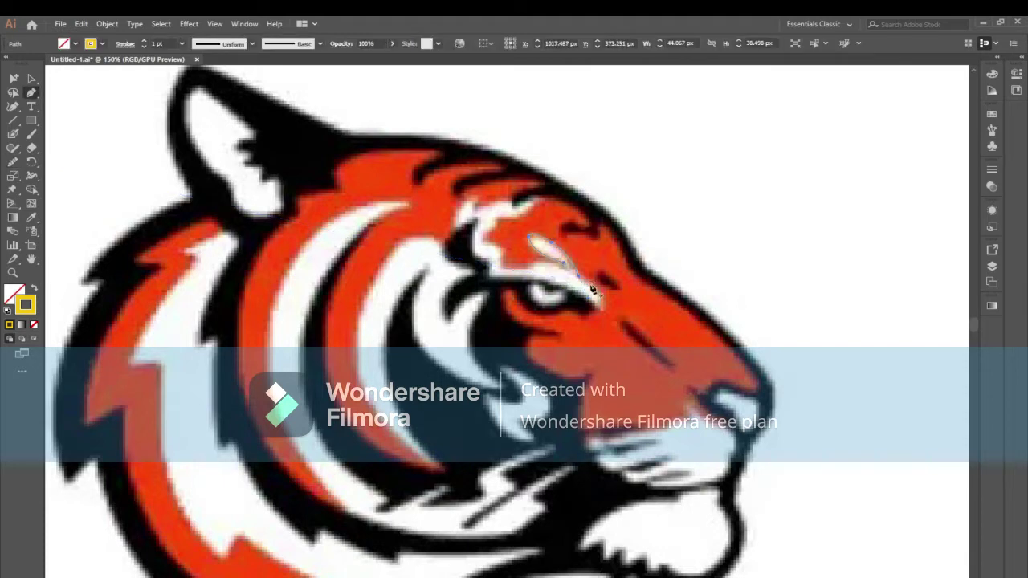
key(ctrl+plus)
Close the eye-marking outline and draw a closed outline around the eye.
click(542, 360)
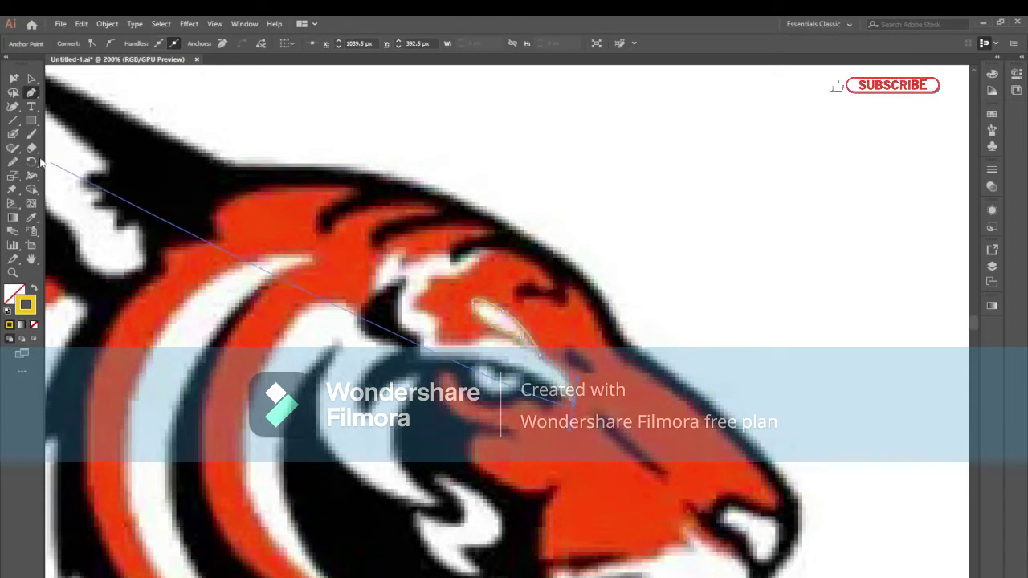
key(n)
key(p)
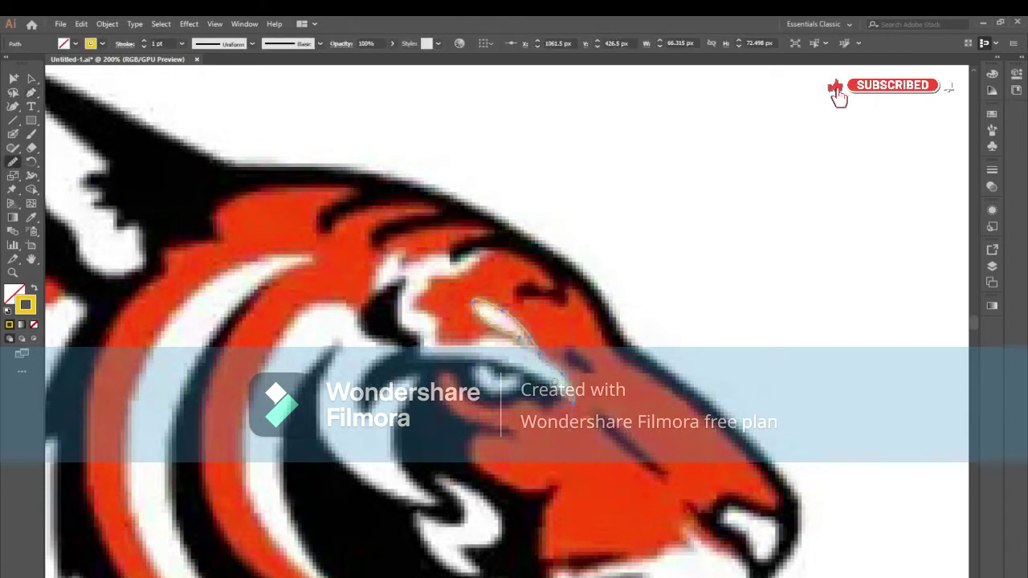
click(572, 402)
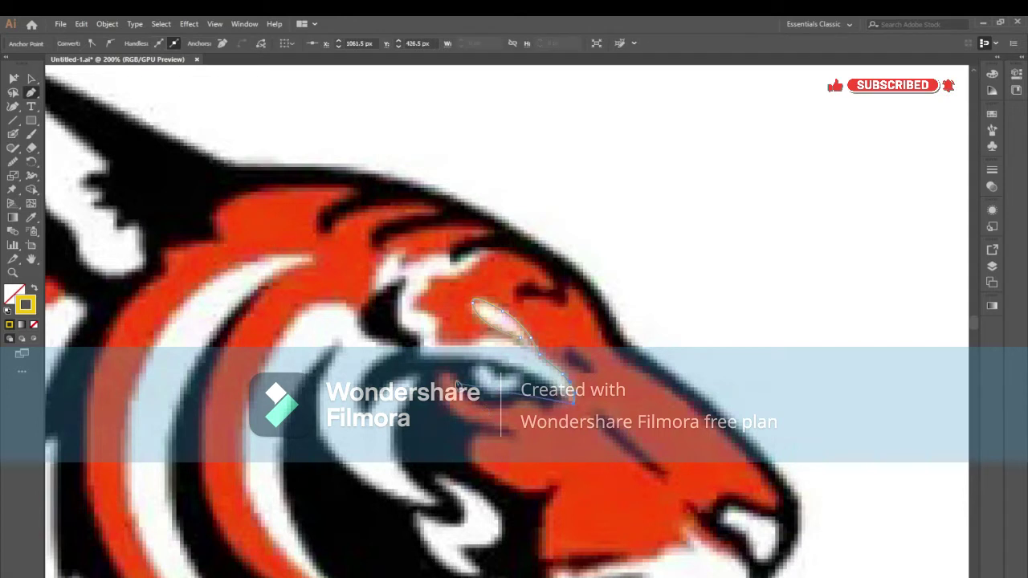
click(440, 329)
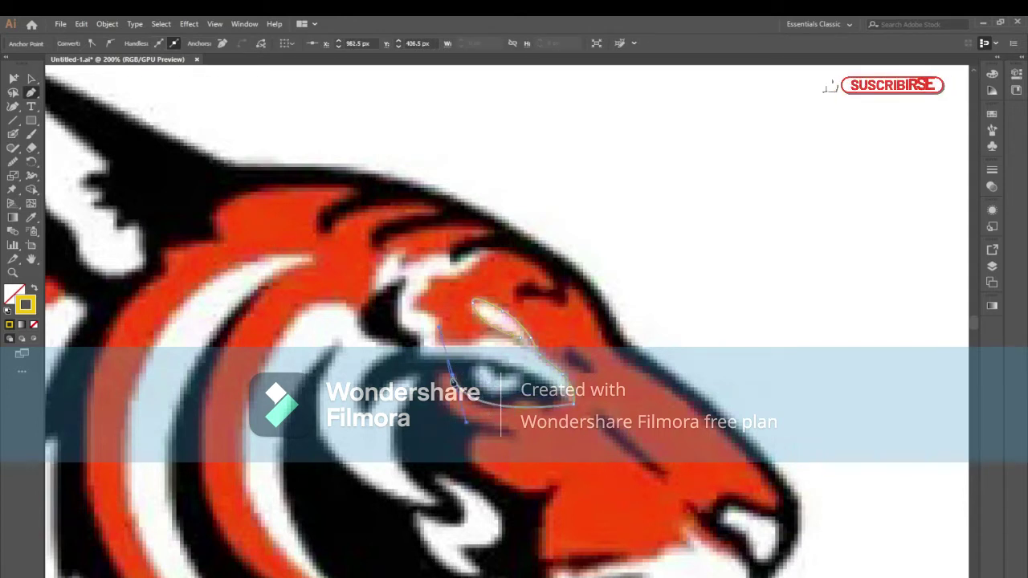
scroll(430, 354, down, 1)
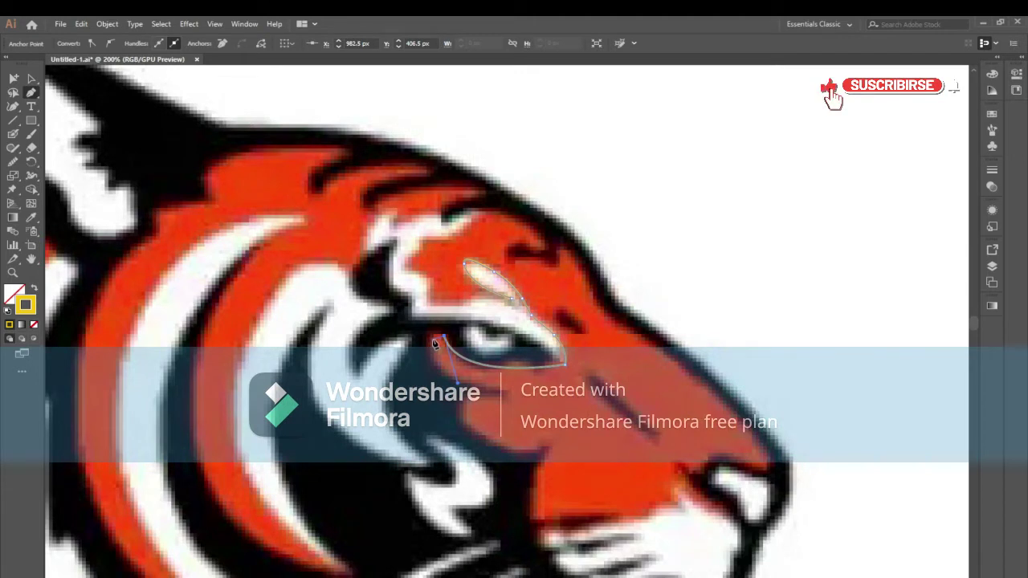
click(432, 344)
click(433, 350)
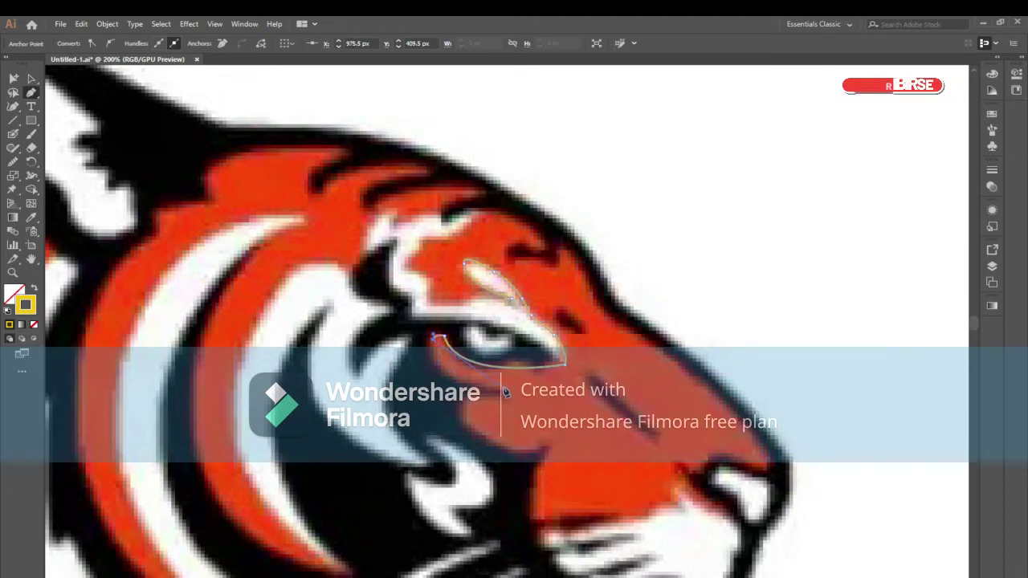
Extend the outline with curves under the eye and down the cheek.
drag(509, 394, 594, 399)
click(440, 338)
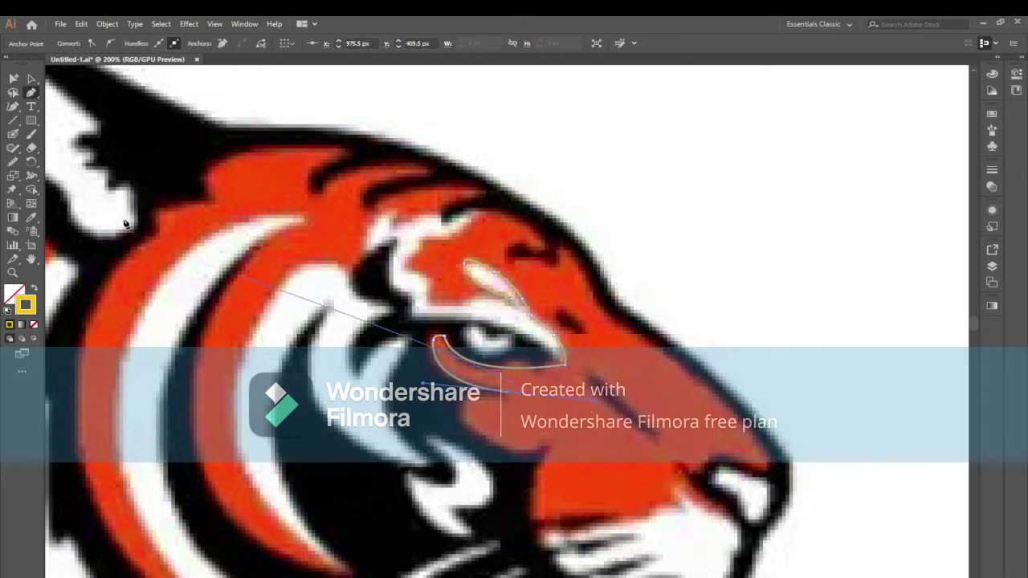
click(12, 162)
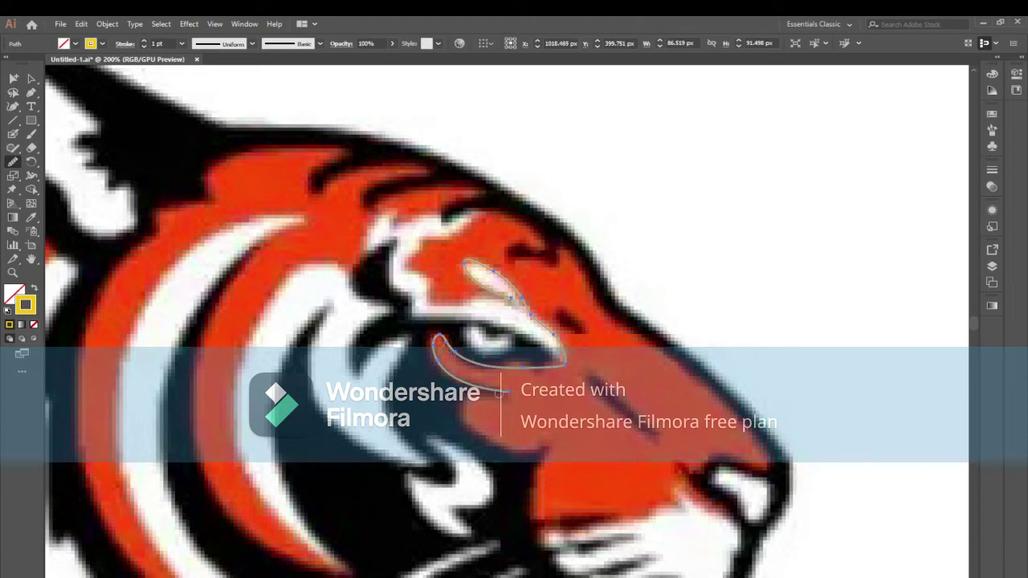
key(p)
click(510, 394)
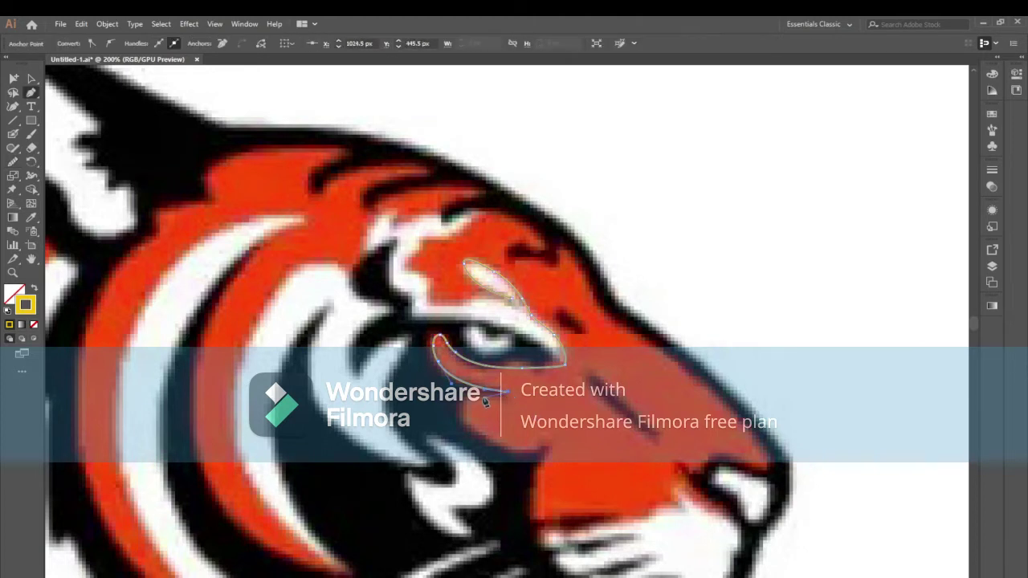
click(464, 399)
drag(469, 432, 479, 457)
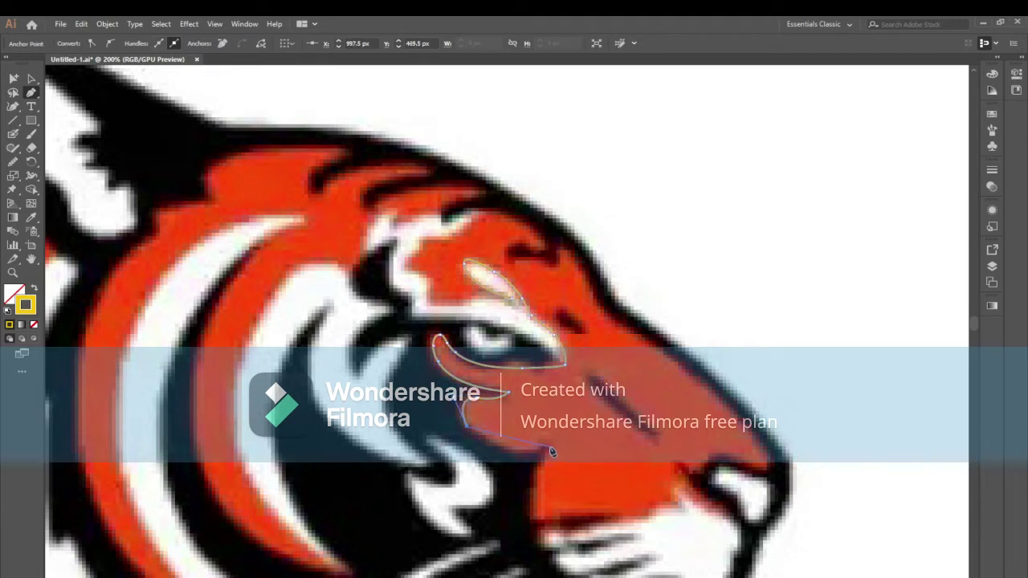
drag(504, 464, 595, 428)
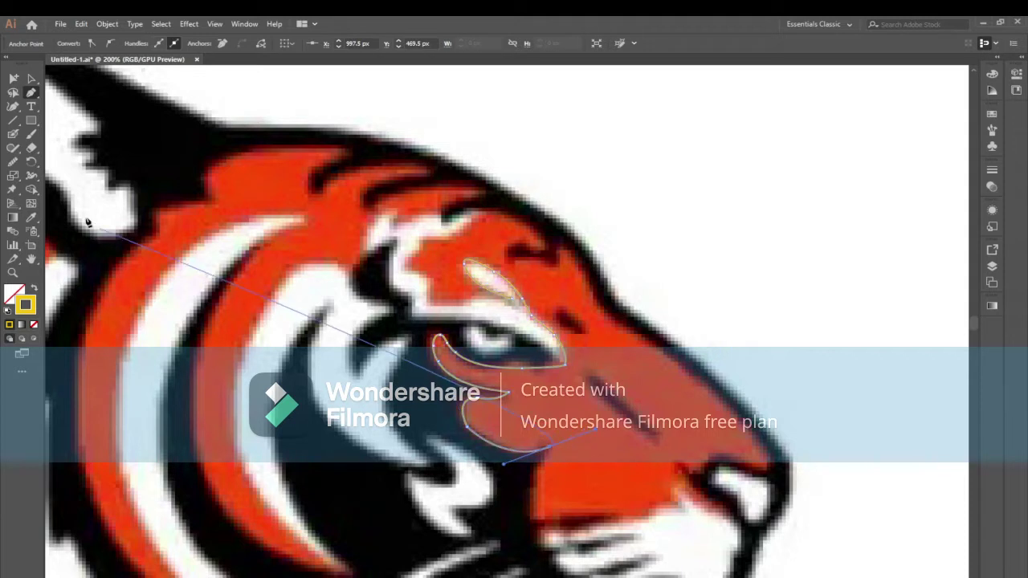
key(n)
drag(463, 443, 446, 411)
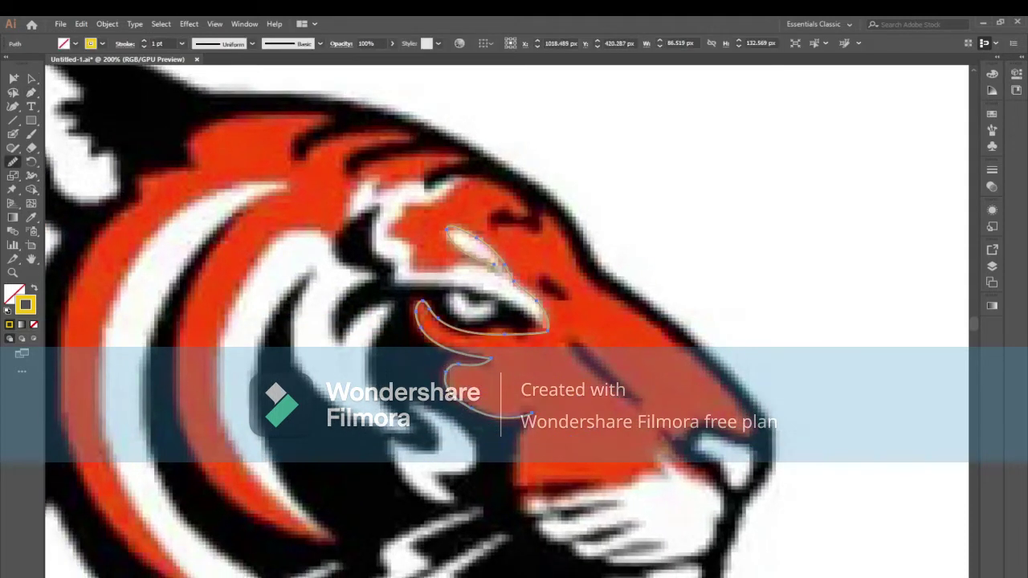
key(p)
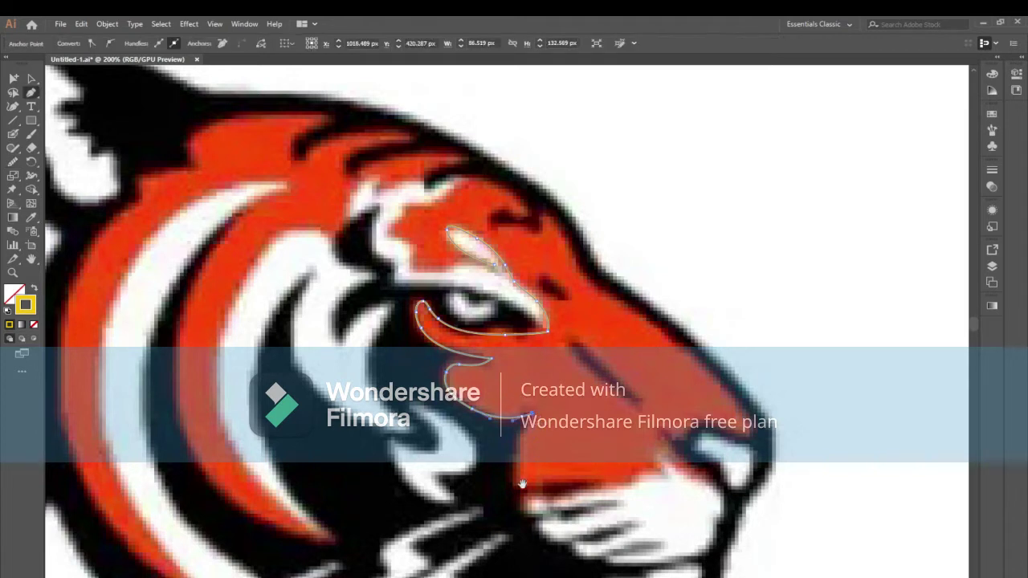
Continue the outline along the muzzle's lower edge up toward the nose.
drag(532, 416, 491, 388)
click(476, 461)
drag(479, 503, 484, 513)
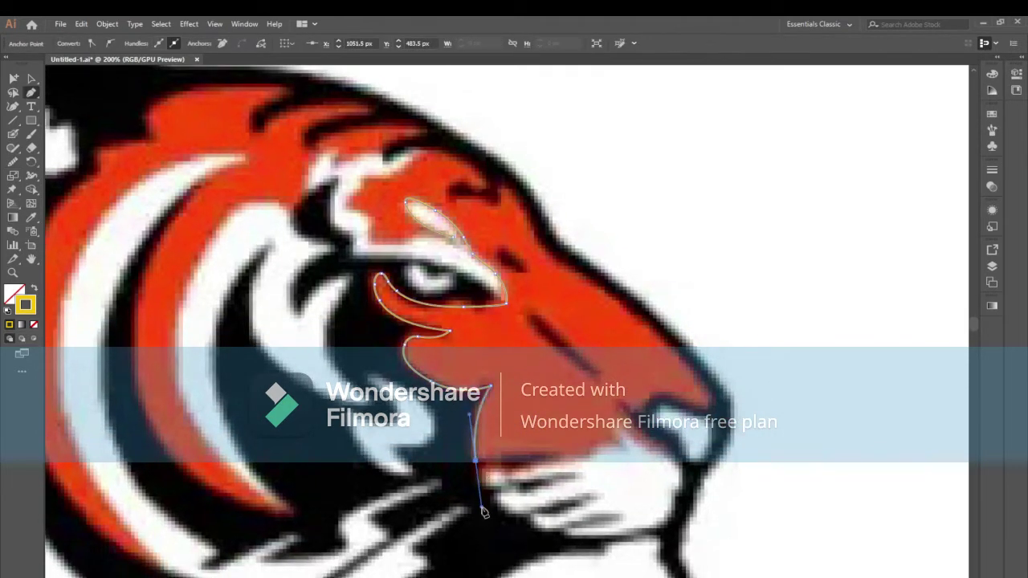
click(559, 457)
drag(614, 445, 630, 372)
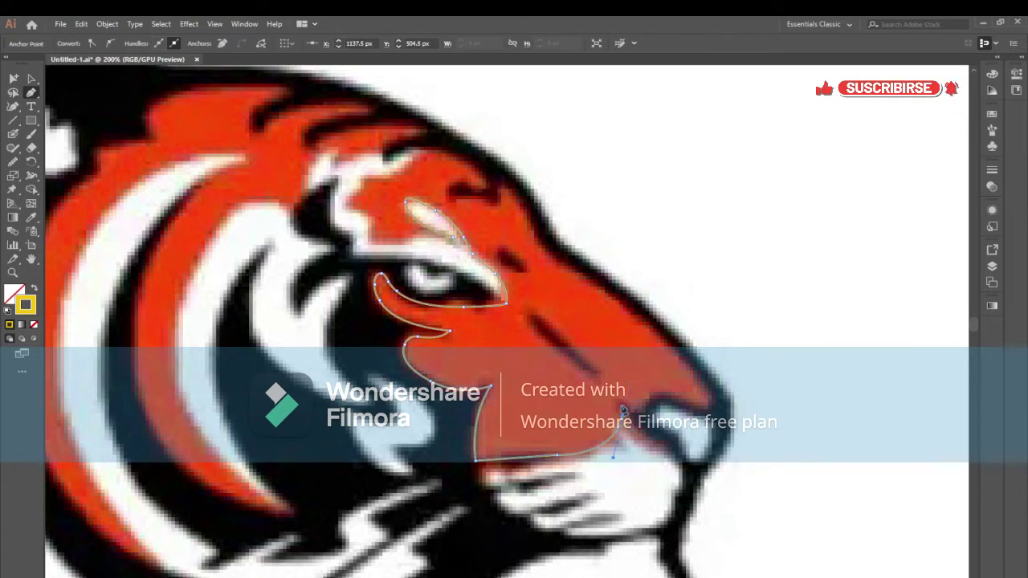
click(618, 400)
ctrl+click(627, 418)
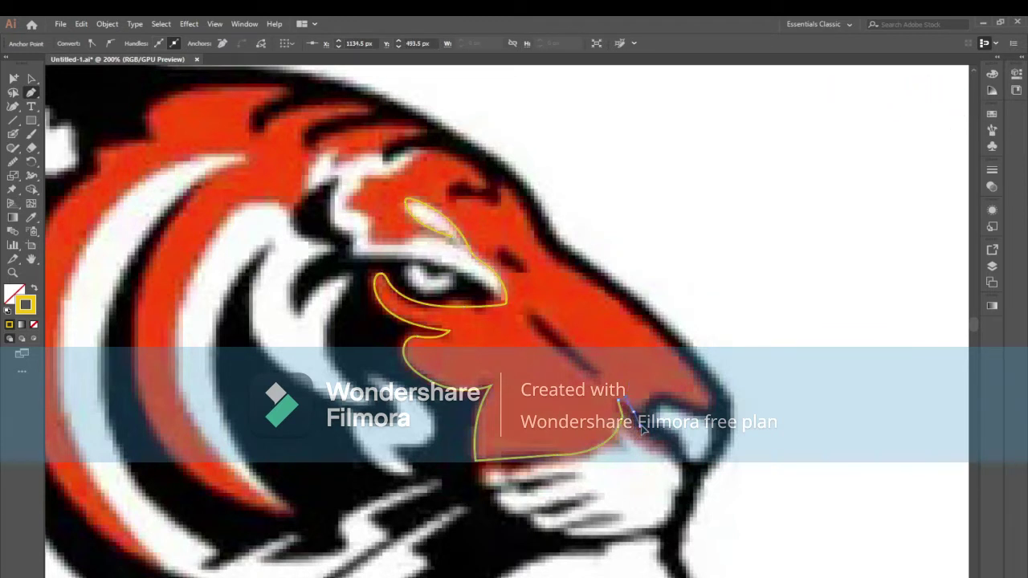
Extend the outline around the nose tip, up the nose bridge and around the brow.
click(632, 411)
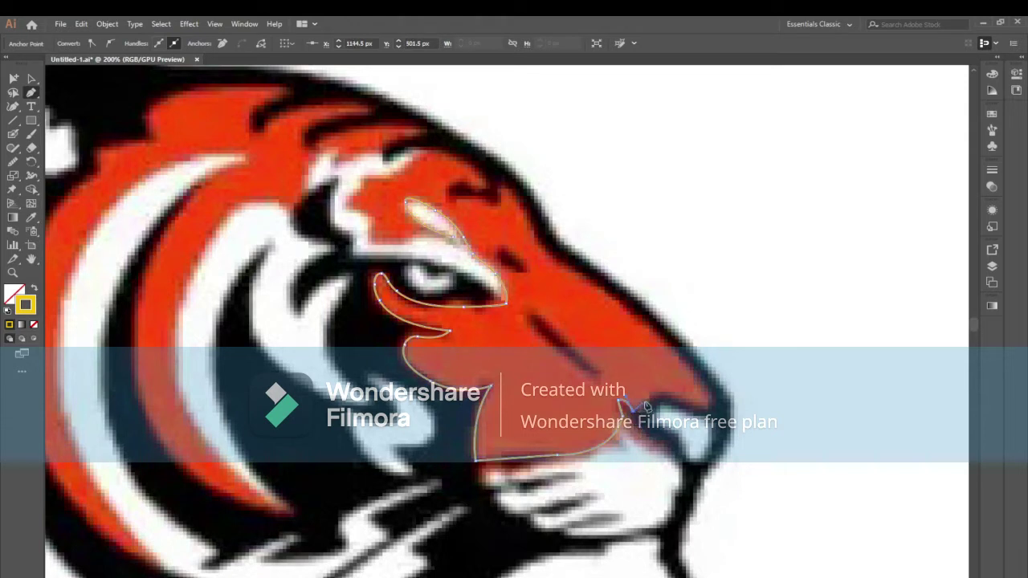
ctrl+click(651, 402)
click(655, 402)
drag(705, 390, 682, 356)
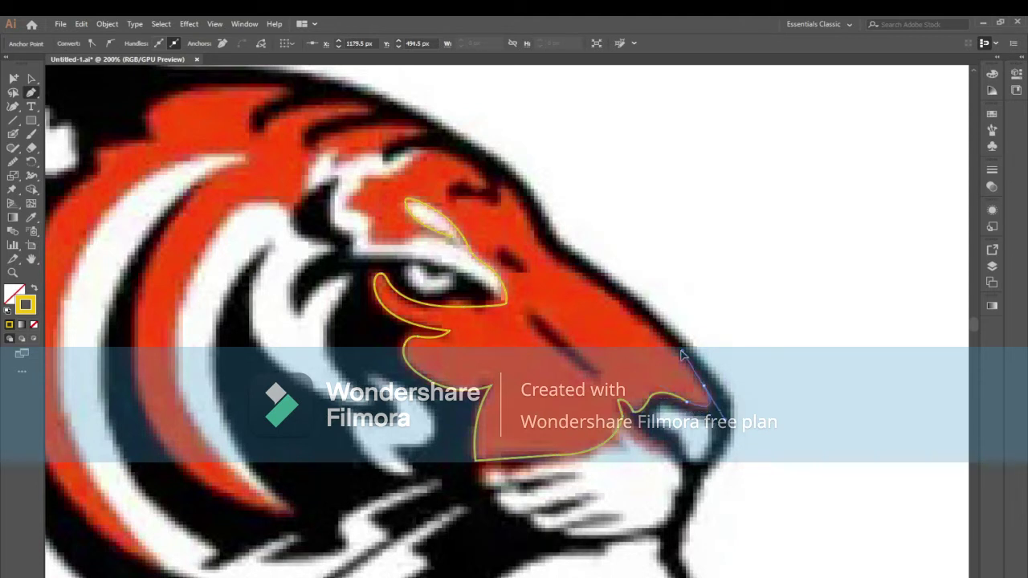
scroll(562, 302, up, 2)
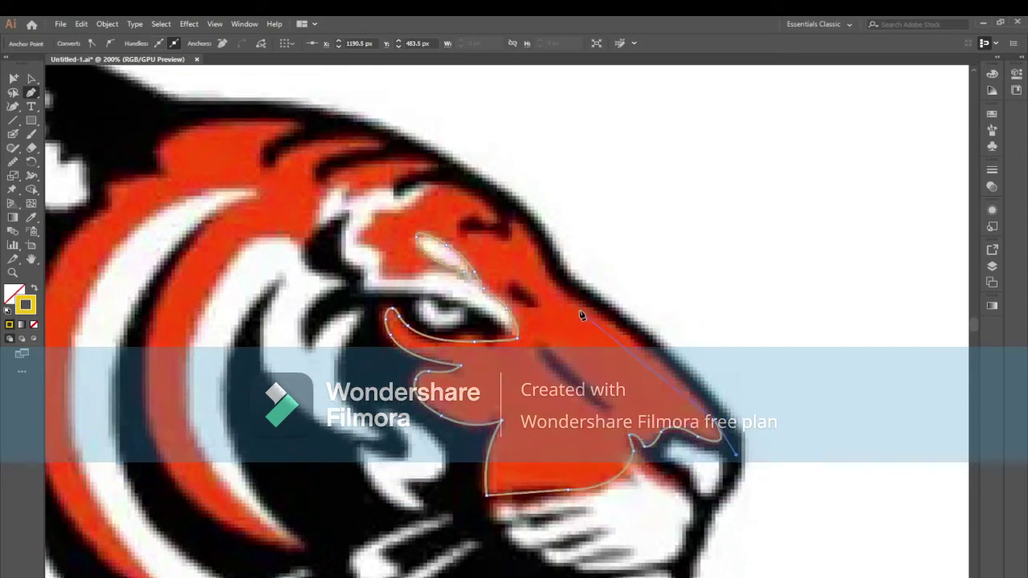
mouse_move(578, 304)
mouse_down()
mouse_move(553, 304)
mouse_move(476, 241)
mouse_up()
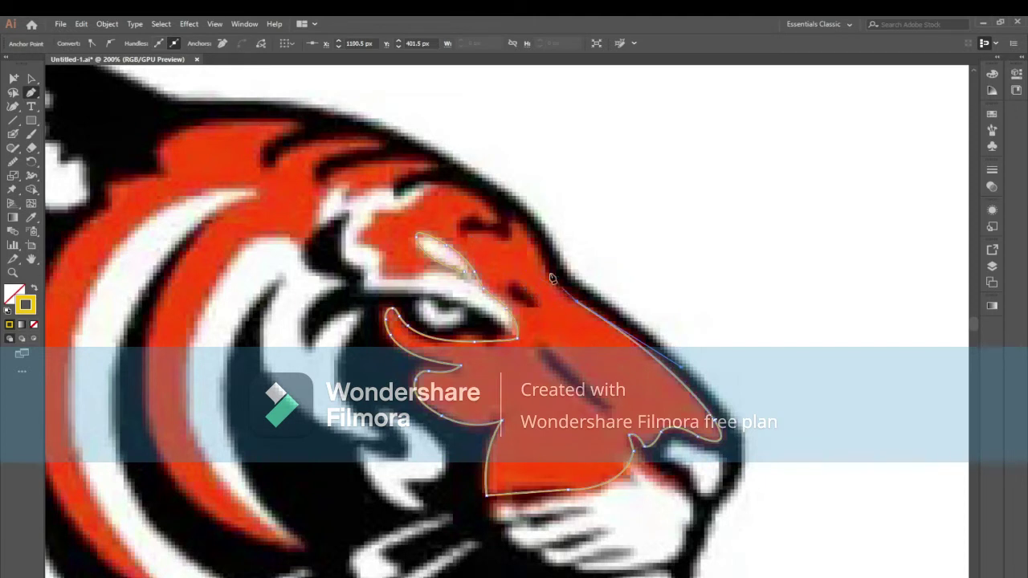
scroll(549, 297, up, 2)
drag(551, 303, 534, 269)
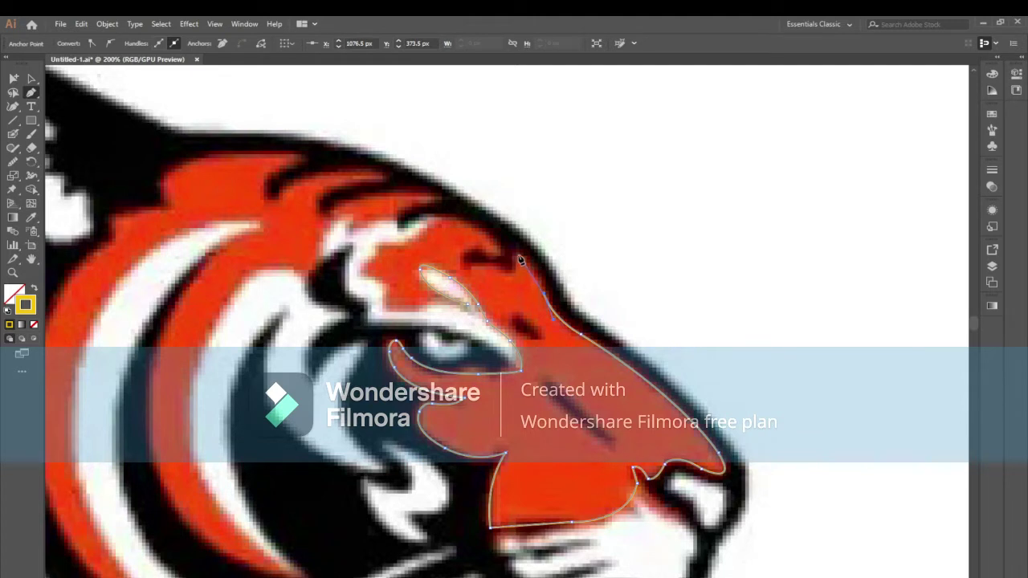
mouse_move(520, 259)
mouse_down()
mouse_move(438, 226)
mouse_move(471, 207)
mouse_up()
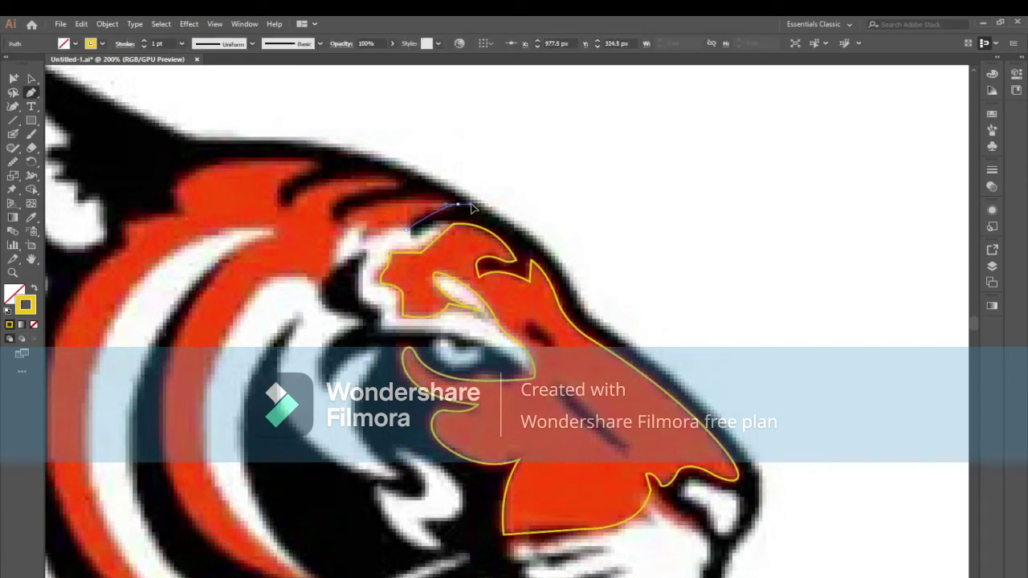
Trace the orange forehead stripe with curved Pen anchors.
click(458, 205)
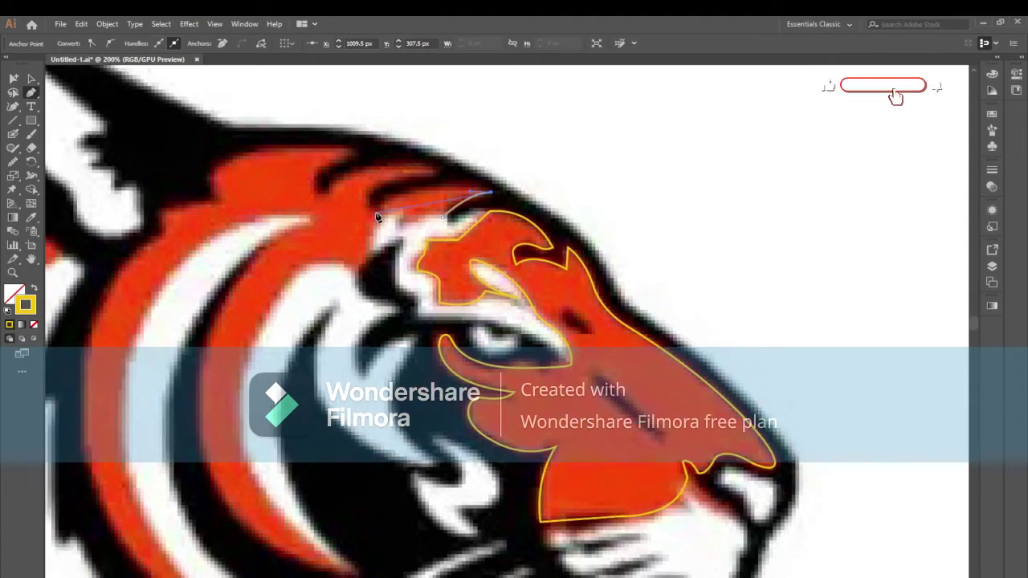
drag(375, 213, 348, 259)
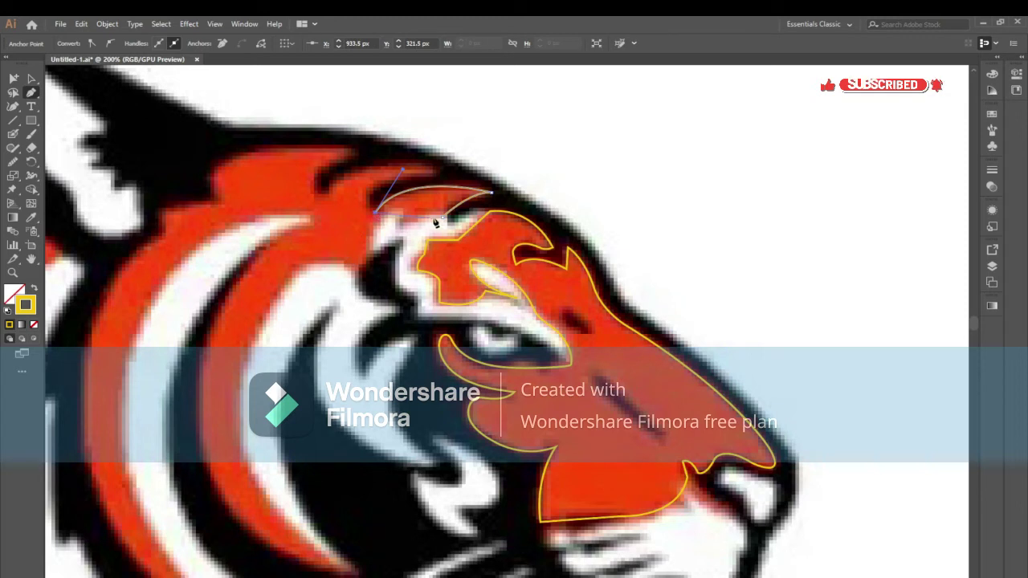
drag(445, 217, 424, 231)
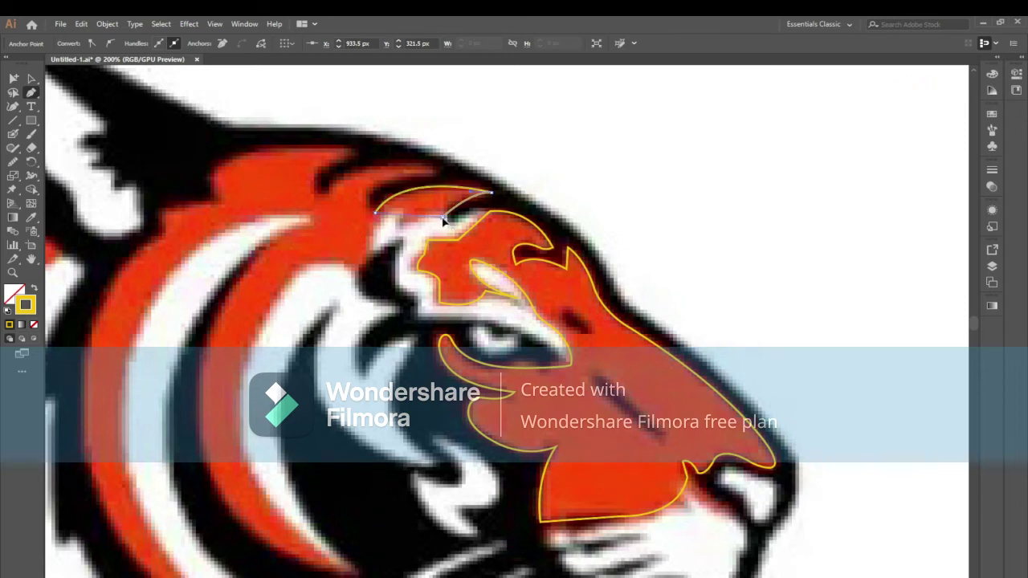
ctrl+click(365, 261)
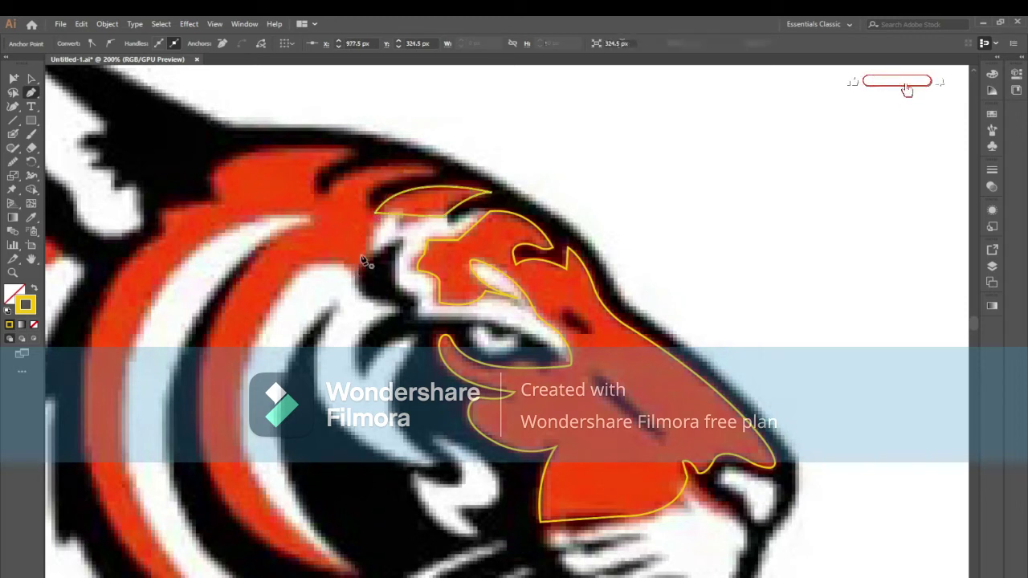
Outline the large curved head stripes with curved and corner anchors, then zoom out to the whole head.
click(368, 211)
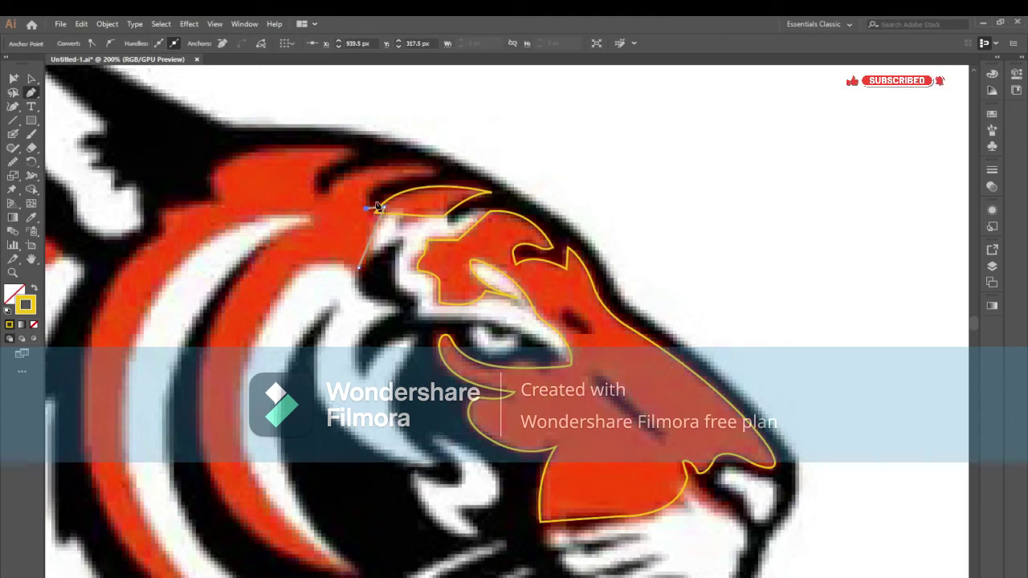
drag(435, 171, 508, 170)
click(435, 172)
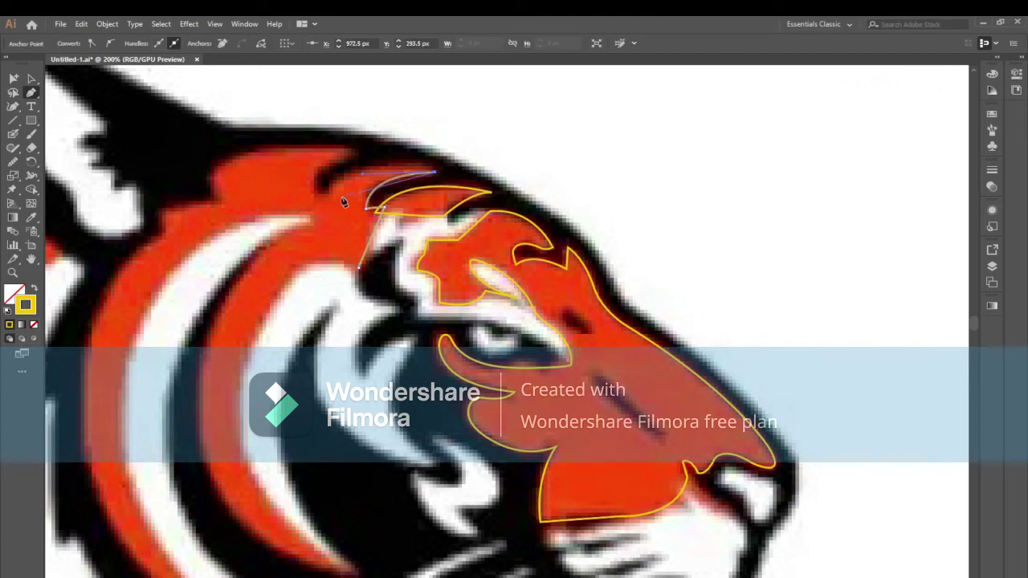
drag(323, 194, 273, 247)
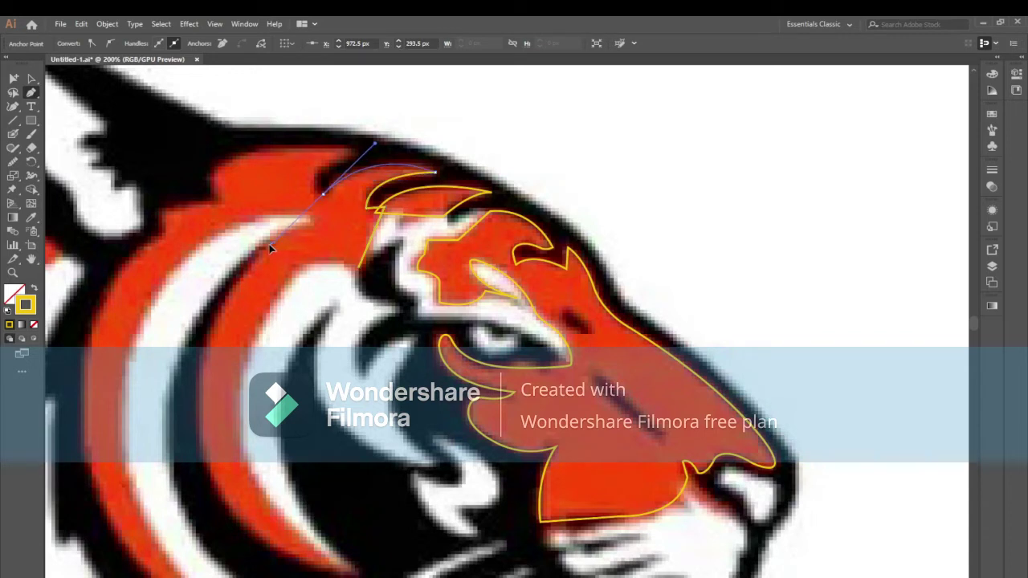
click(315, 199)
drag(354, 153, 476, 127)
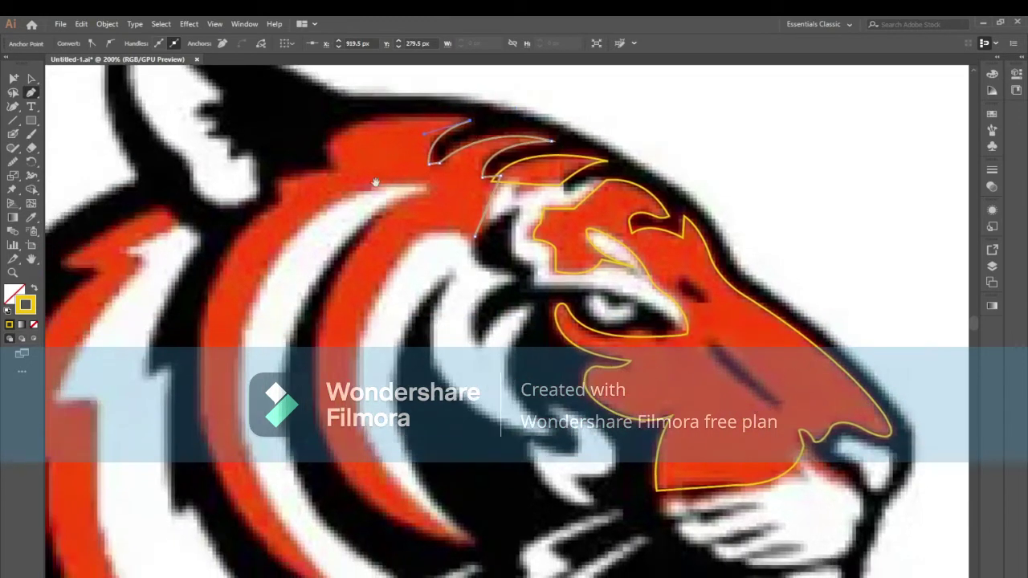
mouse_move(337, 170)
mouse_down()
mouse_move(375, 239)
mouse_move(462, 164)
mouse_up()
key(ctrl+minus)
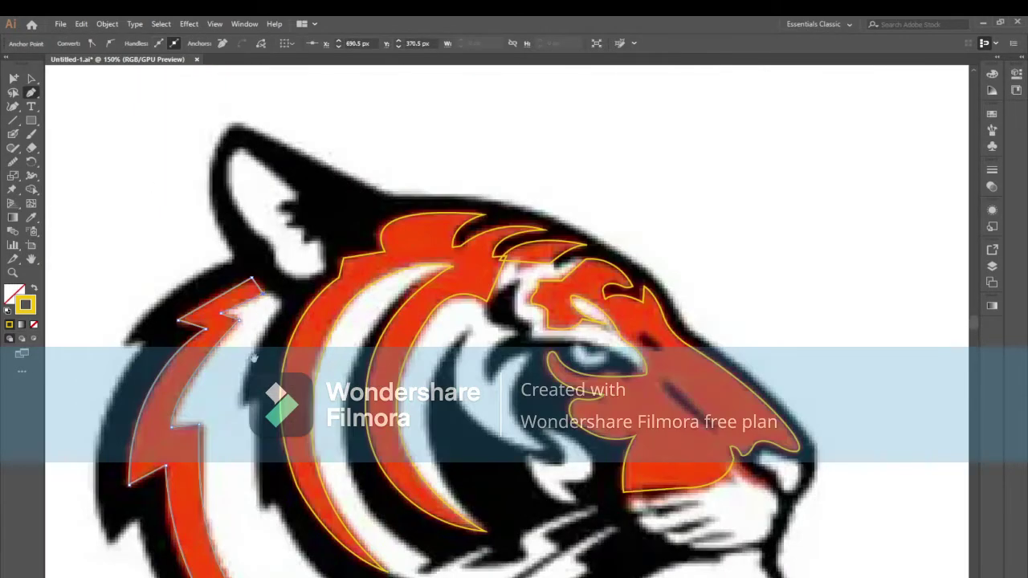
mouse_move(253, 358)
mouse_down()
mouse_move(298, 305)
mouse_move(462, 293)
mouse_up()
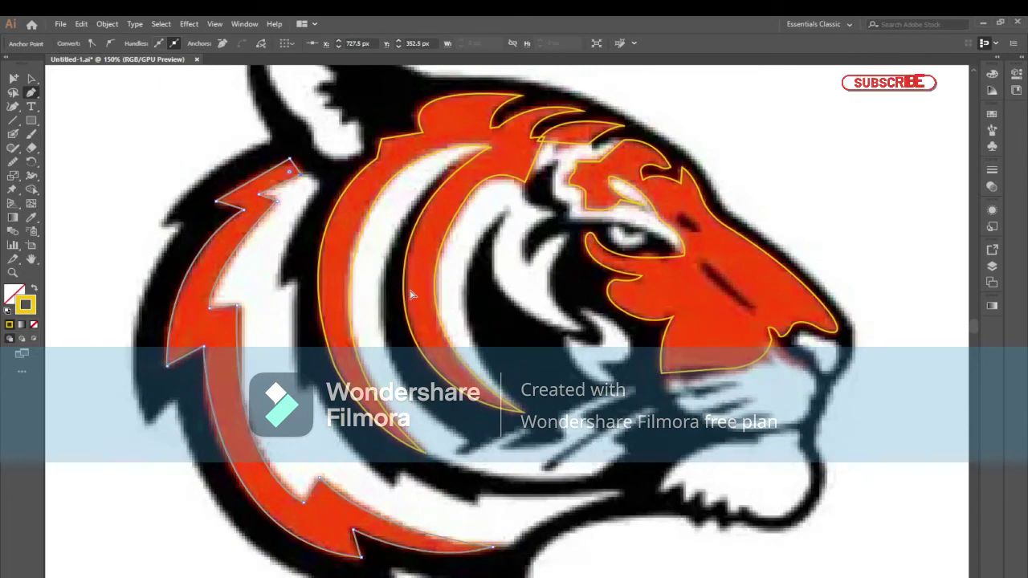
key(ctrl+minus)
drag(410, 294, 312, 234)
Deselect the traced stripes and change the stroke colour to blue 0012F2.
click(31, 78)
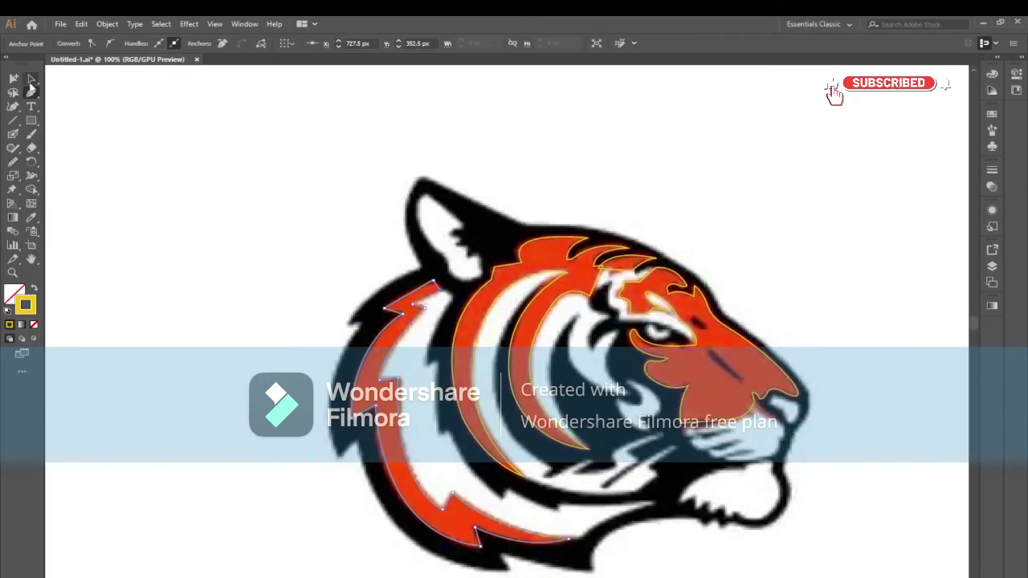
click(131, 209)
double_click(24, 306)
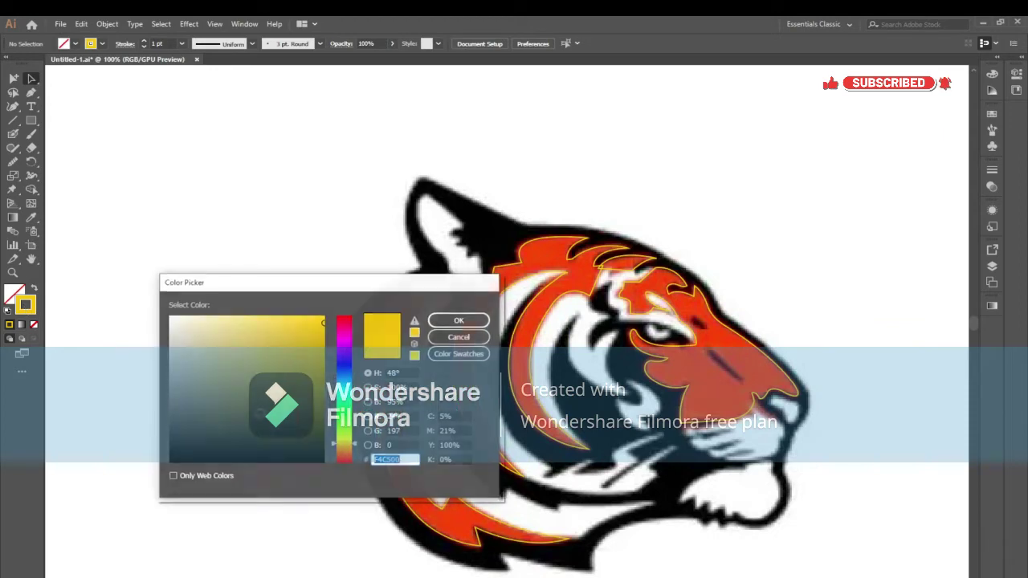
click(343, 354)
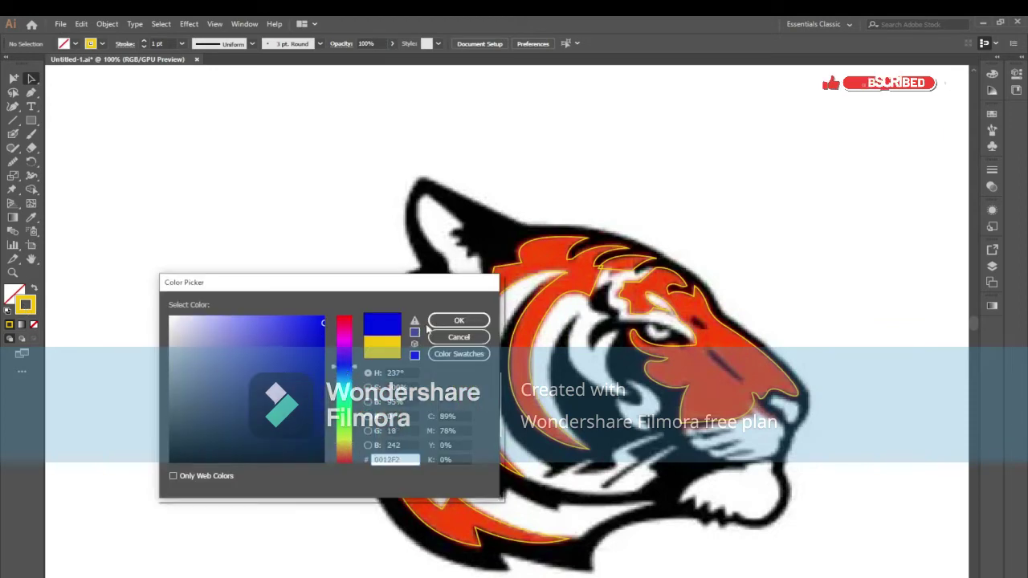
click(459, 321)
scroll(466, 338, right, 3)
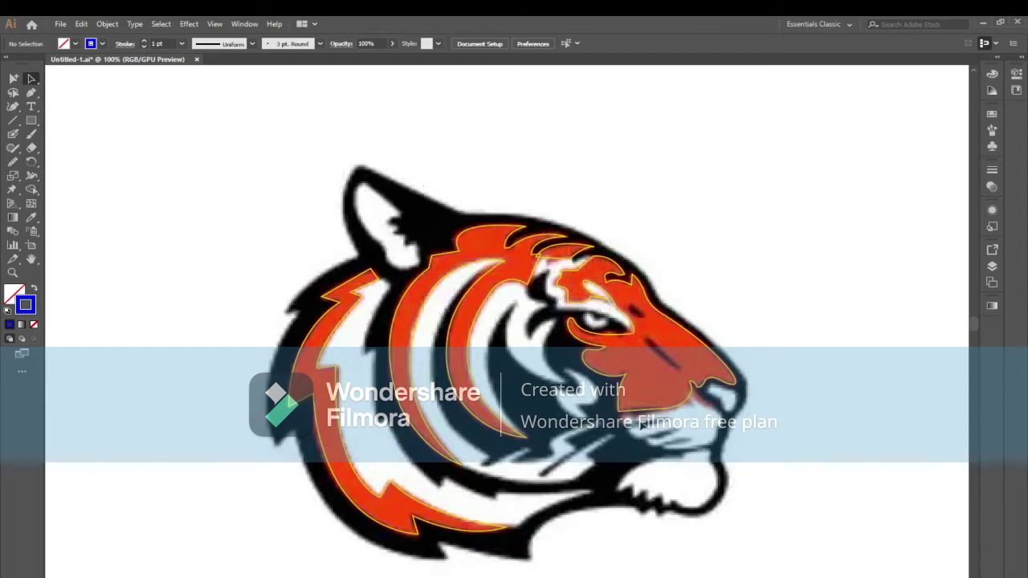
key(p)
scroll(722, 395, up, 2)
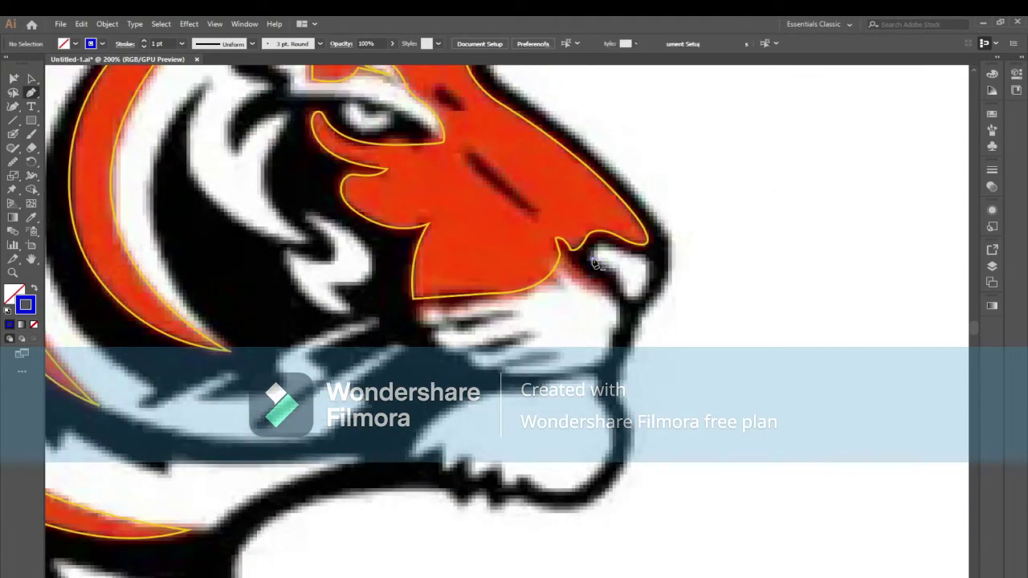
Outline the white nose tip as a closed blue shape.
click(603, 249)
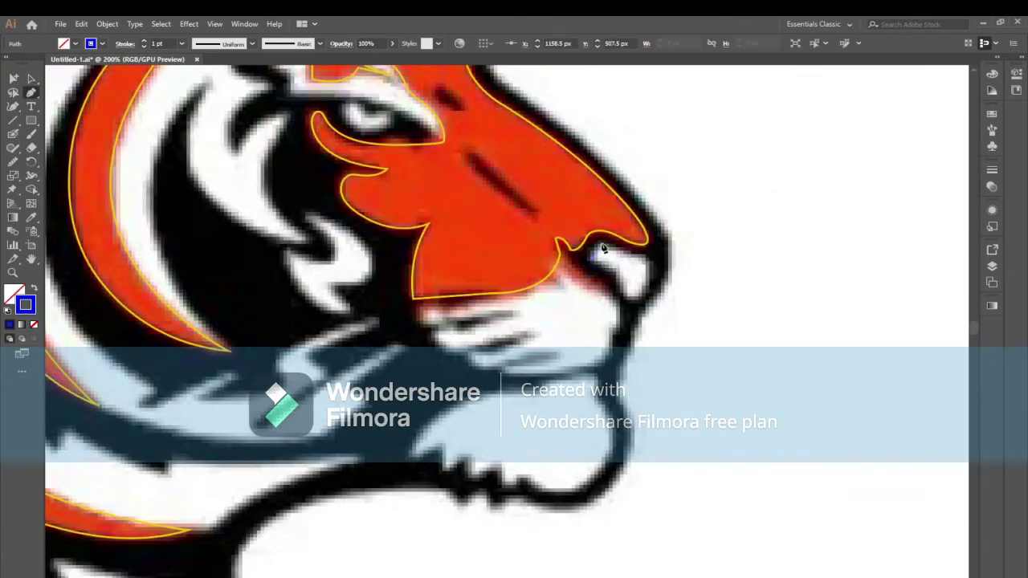
click(608, 248)
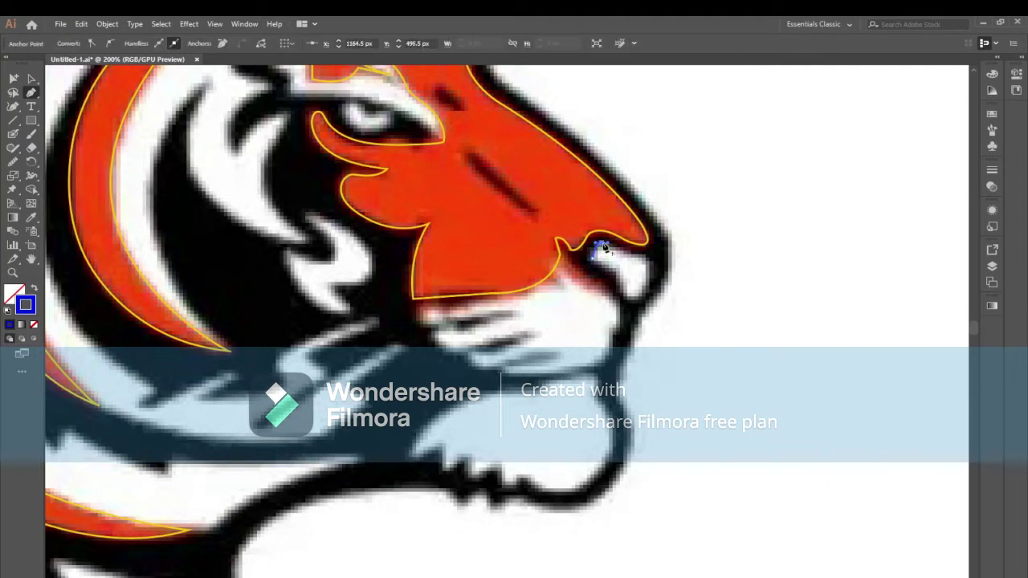
click(648, 263)
drag(621, 290, 597, 258)
click(593, 261)
Trace the lower jaw edge of the white muzzle below the nose.
click(616, 306)
drag(613, 336, 597, 342)
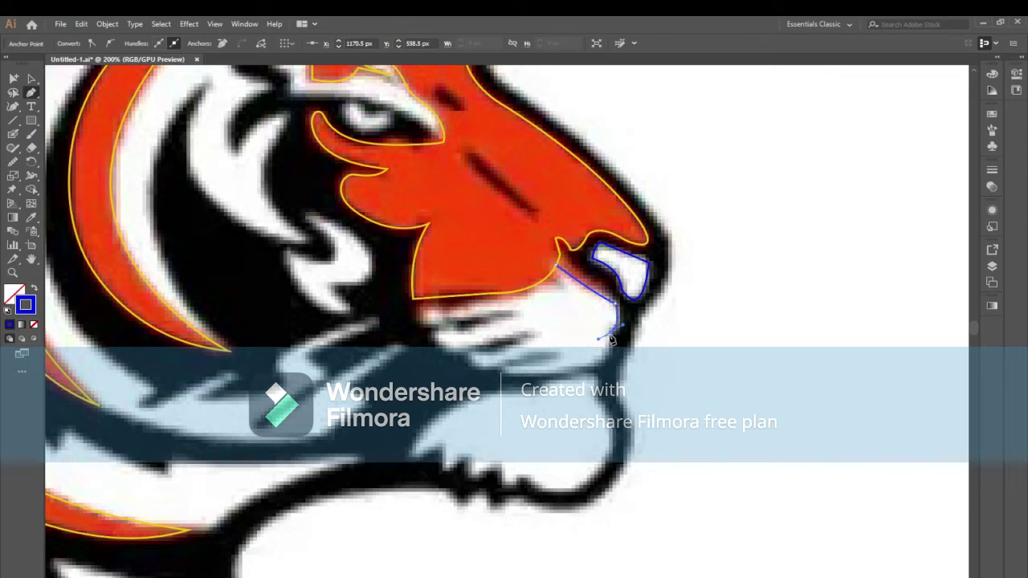
drag(502, 374, 370, 371)
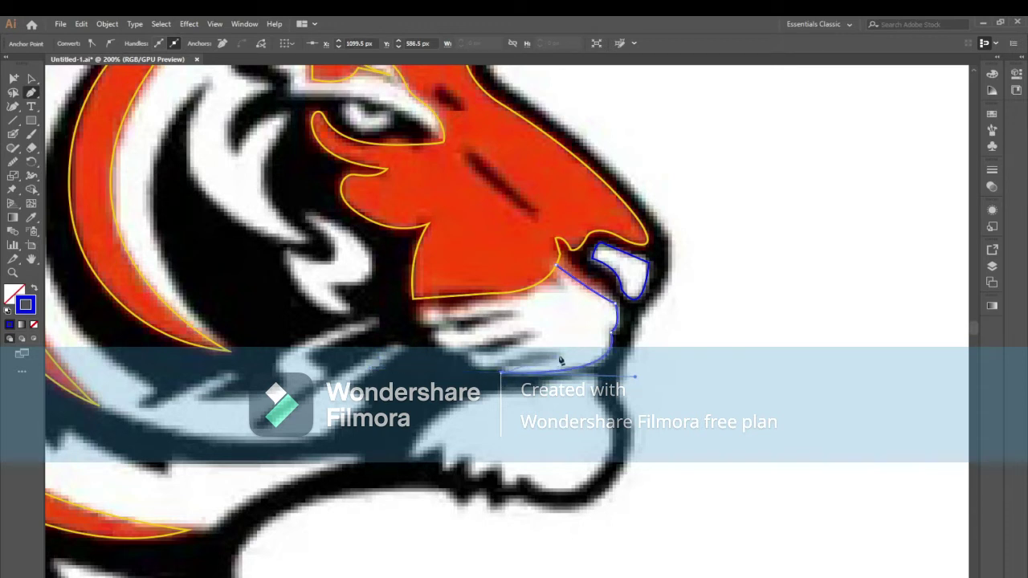
click(502, 374)
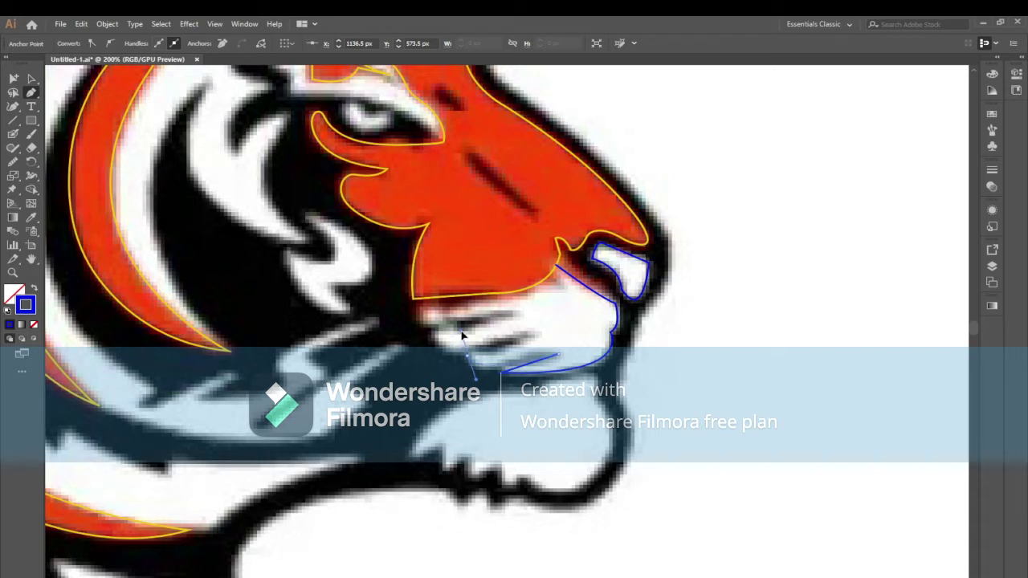
drag(462, 334, 463, 332)
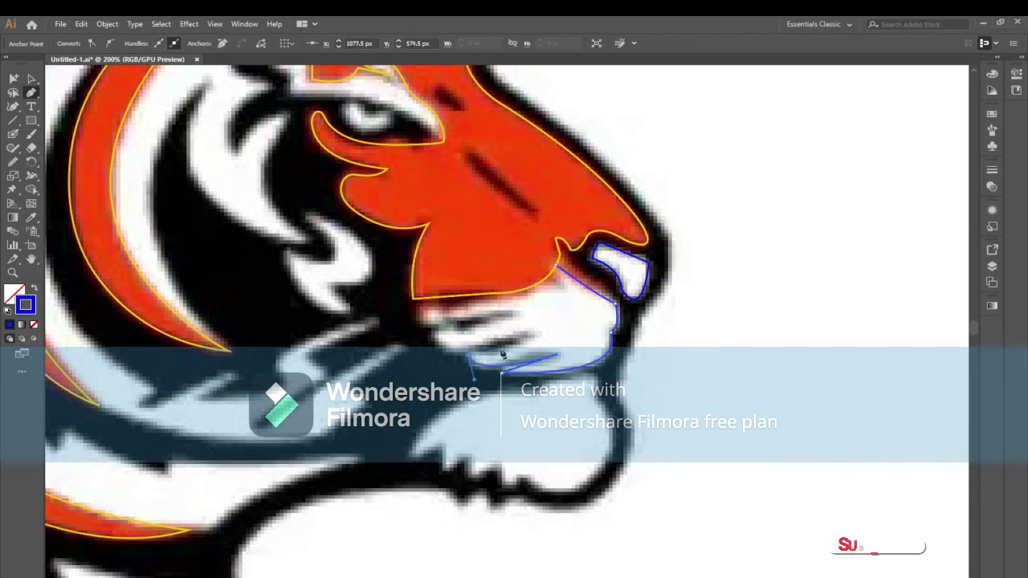
click(501, 371)
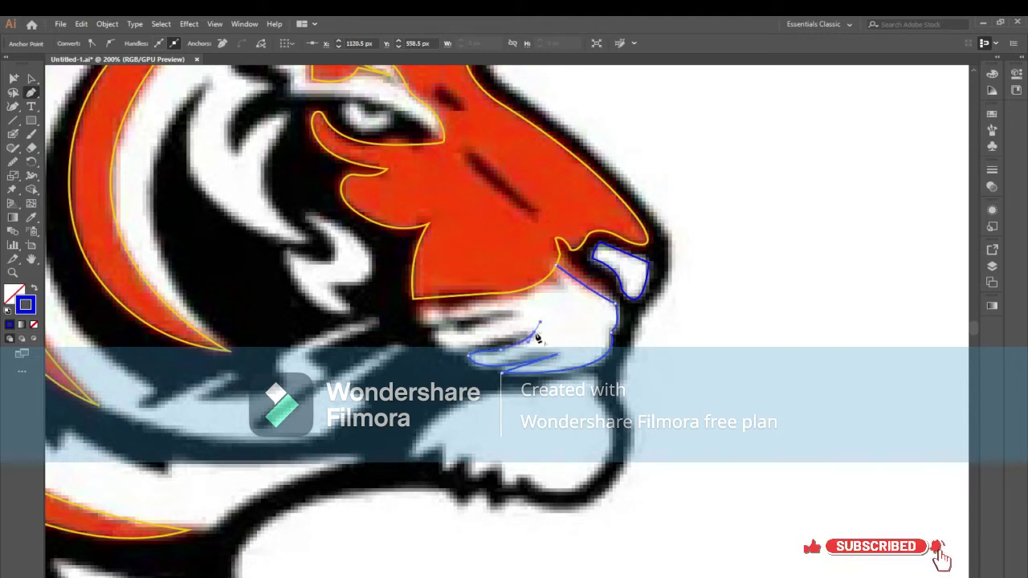
Outline the rest of the white muzzle up toward the nose.
click(535, 332)
drag(434, 338, 450, 365)
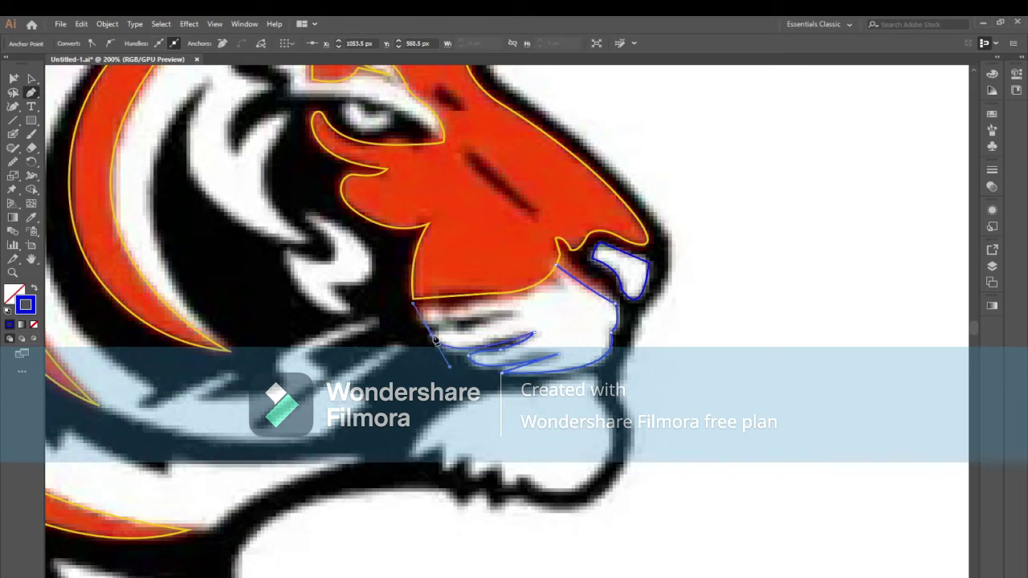
click(516, 320)
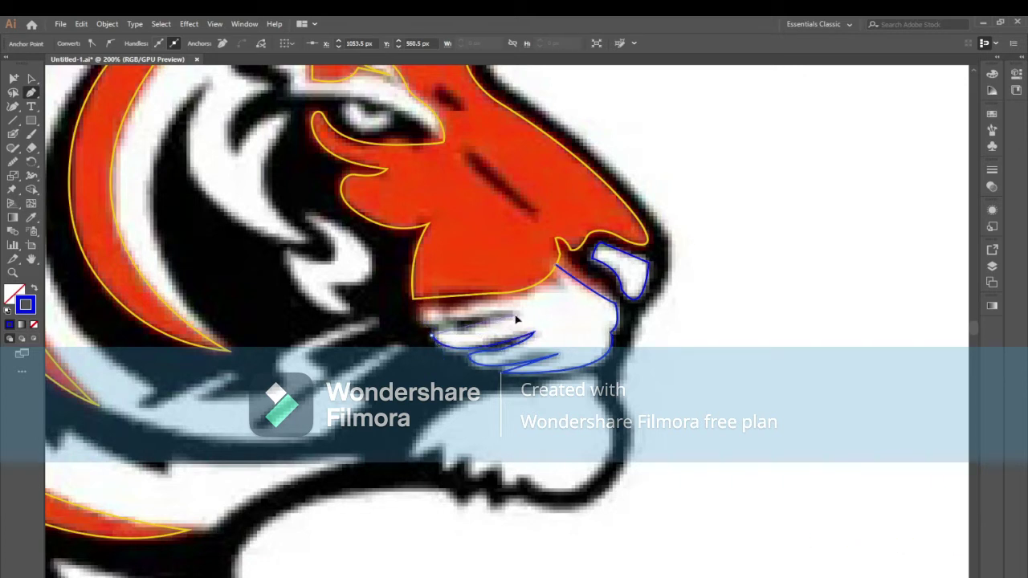
click(426, 321)
ctrl+click(418, 295)
click(572, 293)
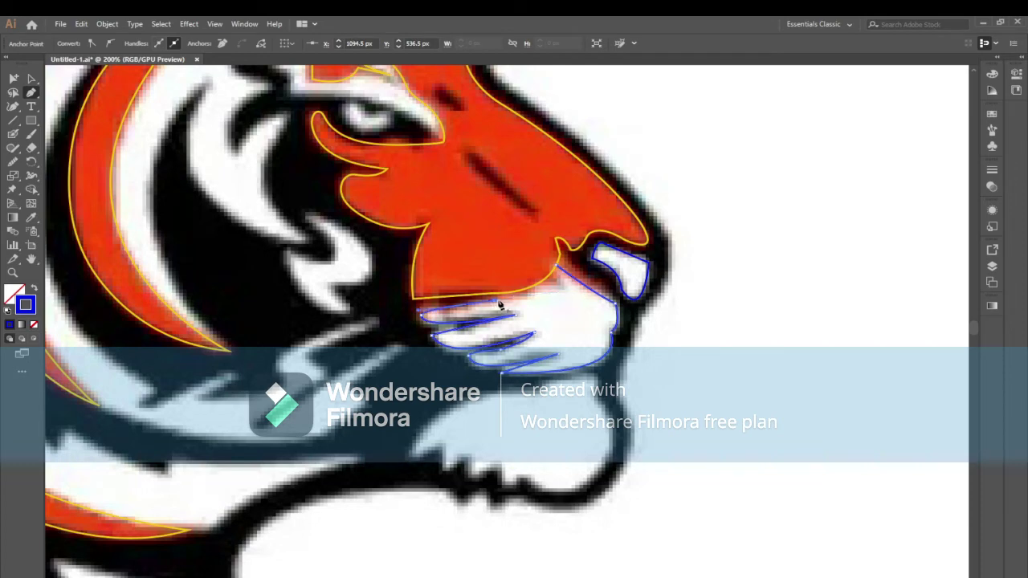
click(555, 266)
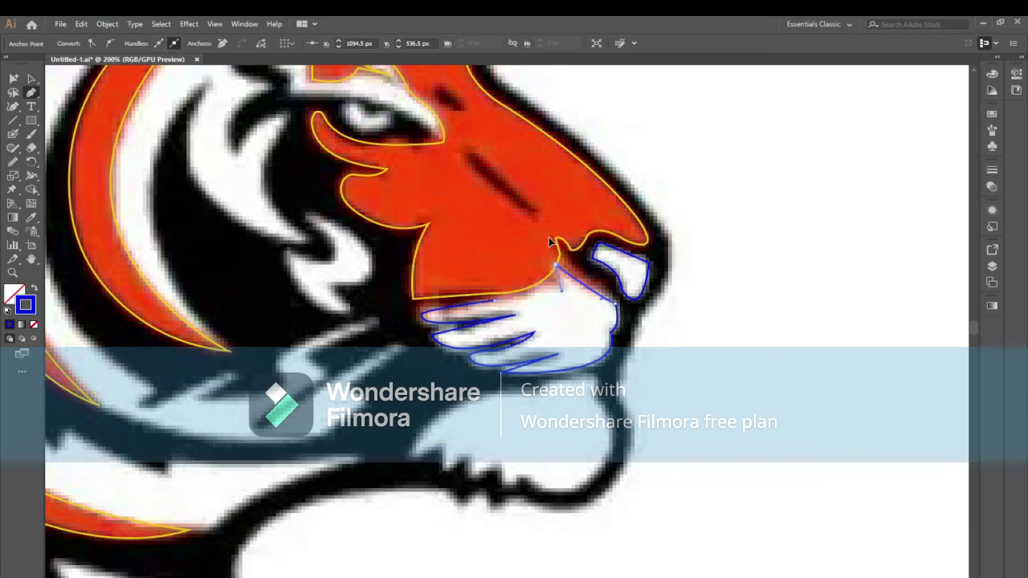
drag(437, 316, 480, 293)
Start the white-stripe outline along its lower edge from the muzzle.
click(442, 325)
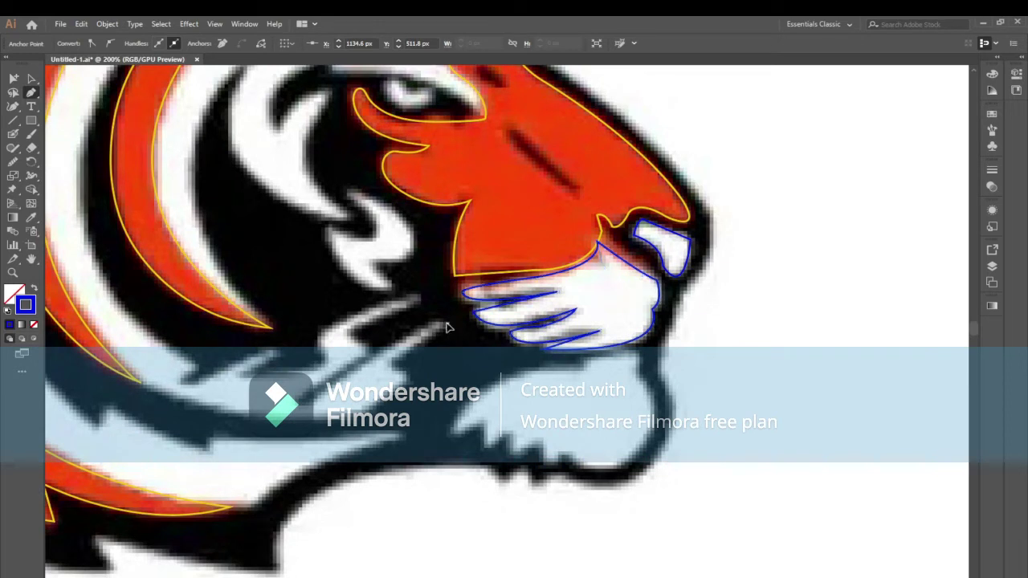
click(391, 368)
drag(392, 368, 624, 440)
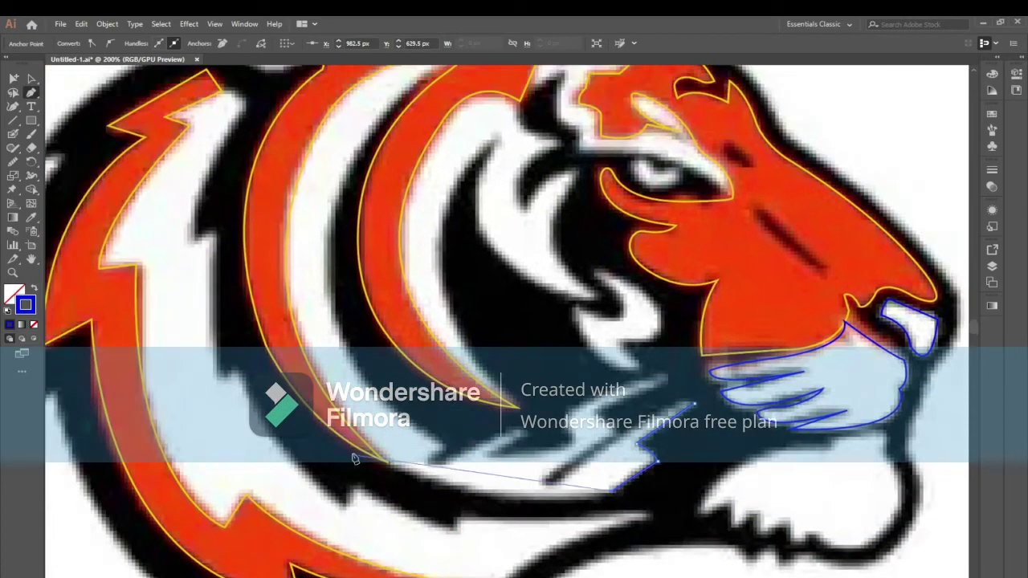
mouse_move(329, 459)
mouse_down()
mouse_move(276, 267)
mouse_move(223, 190)
mouse_up()
alt+click(299, 368)
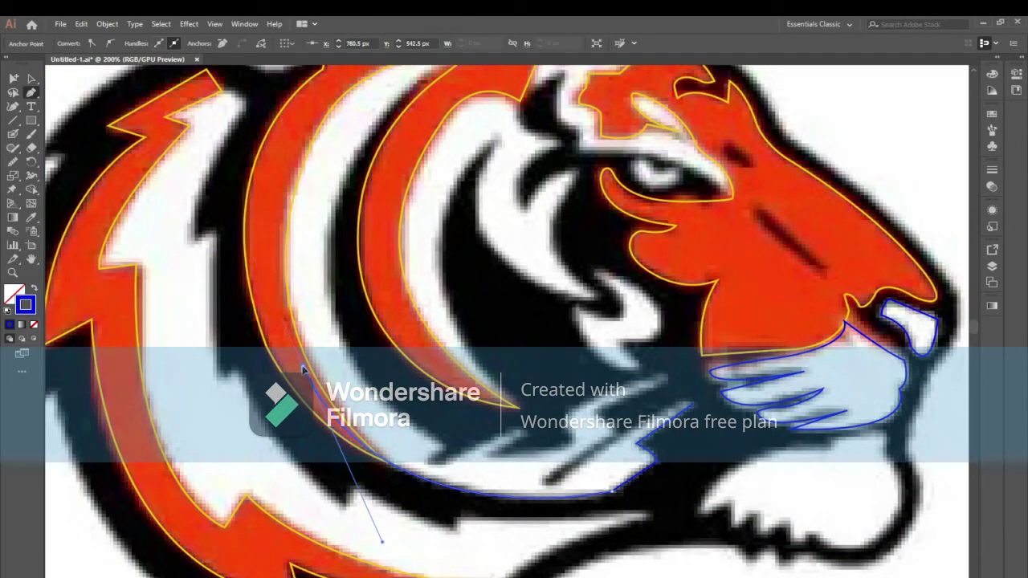
Trace the stripe's outer edge up to its top tip and back down its inner edge.
scroll(299, 368, up, 2)
drag(260, 331, 270, 291)
click(277, 225)
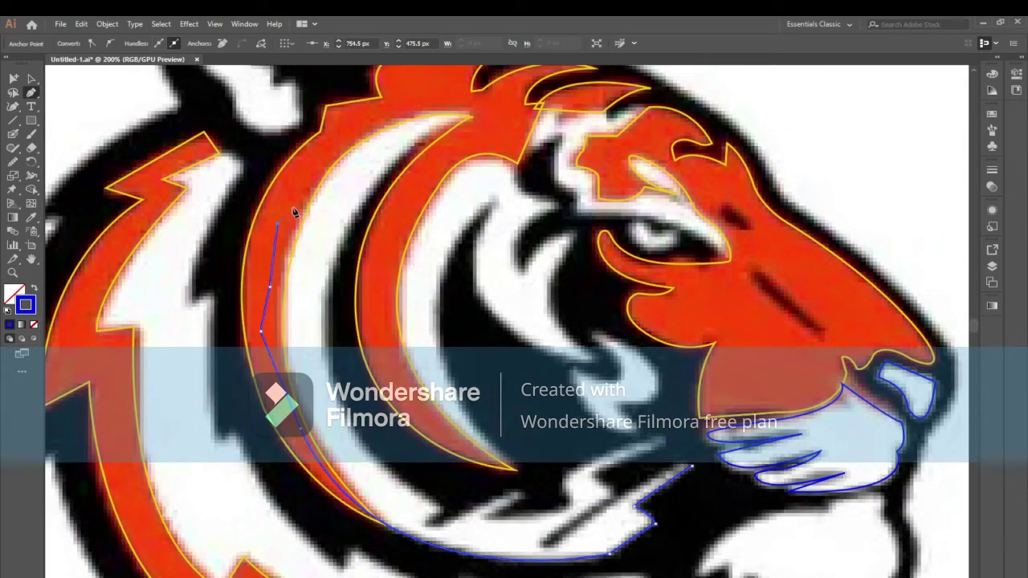
click(307, 166)
click(338, 131)
click(434, 100)
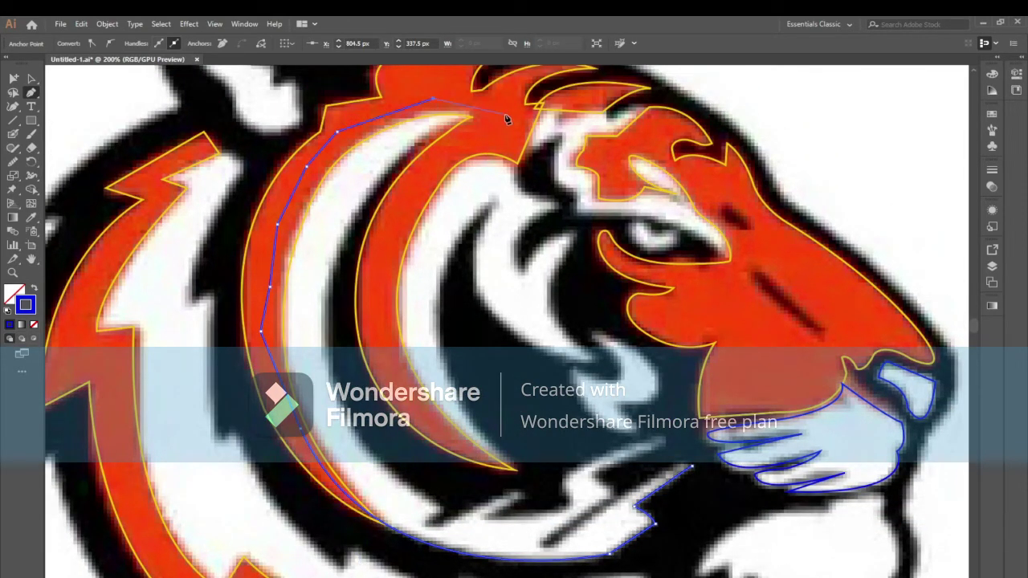
drag(325, 297, 283, 482)
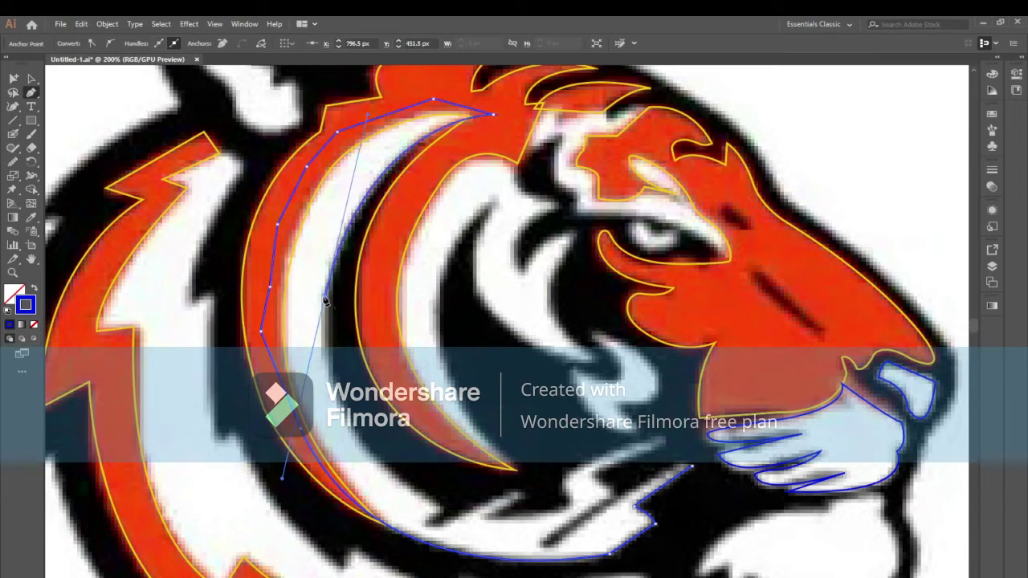
scroll(283, 482, down, 1)
scroll(503, 321, down, 2)
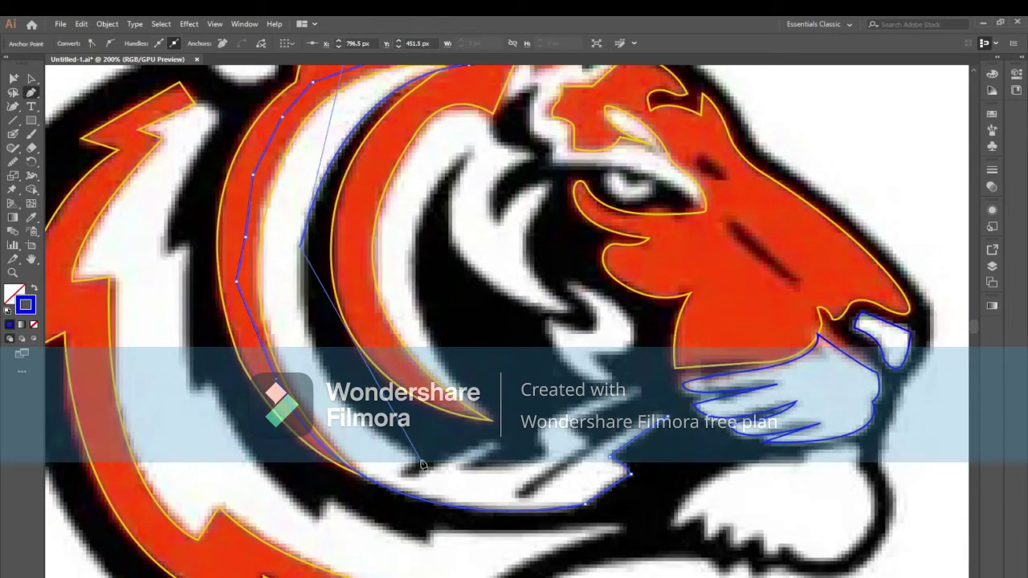
Resume the stripe outline and trace its jagged notched edge to the far tip.
click(12, 161)
click(302, 247)
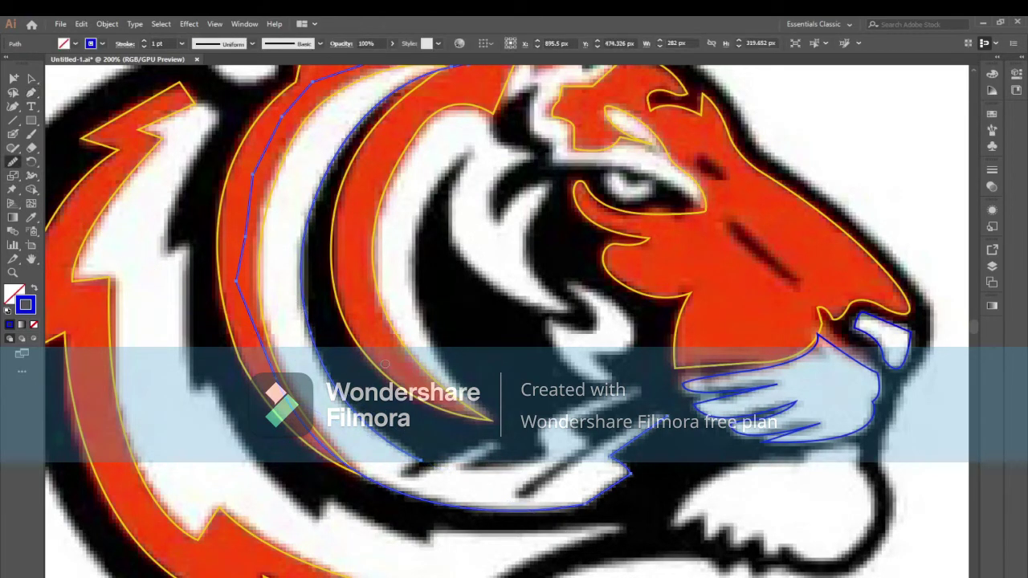
key(p)
ctrl+click(422, 465)
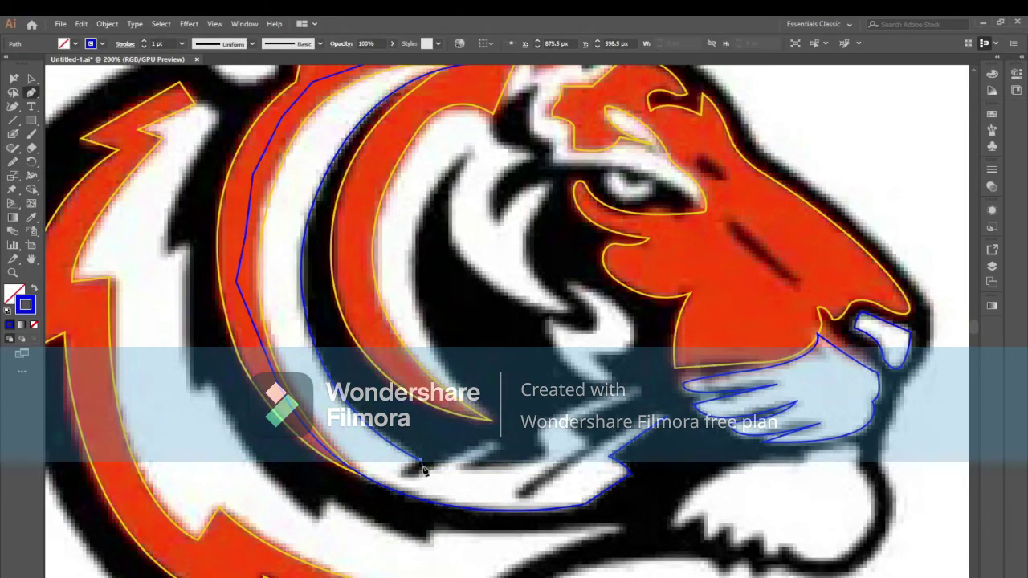
click(419, 479)
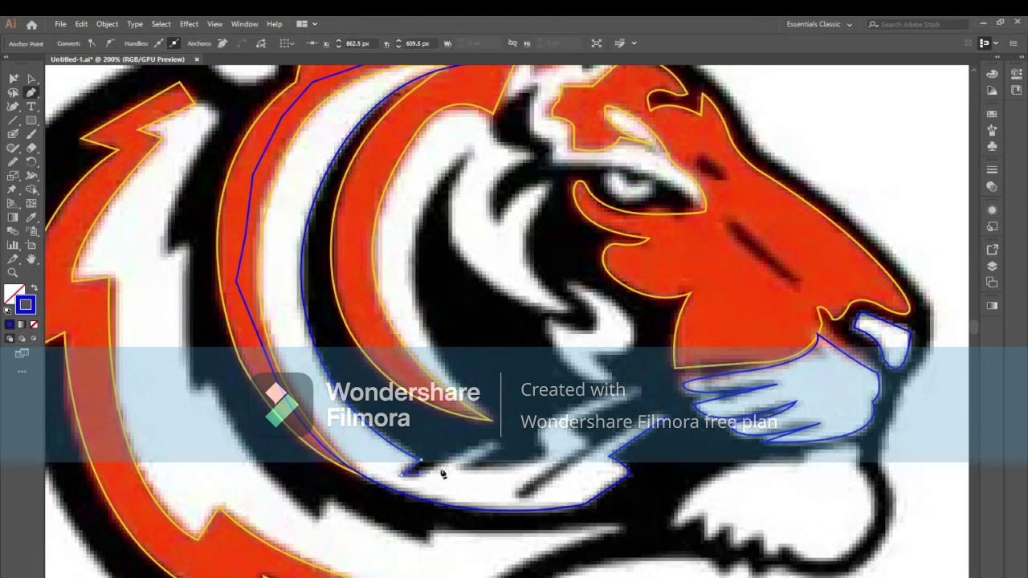
click(495, 445)
click(461, 466)
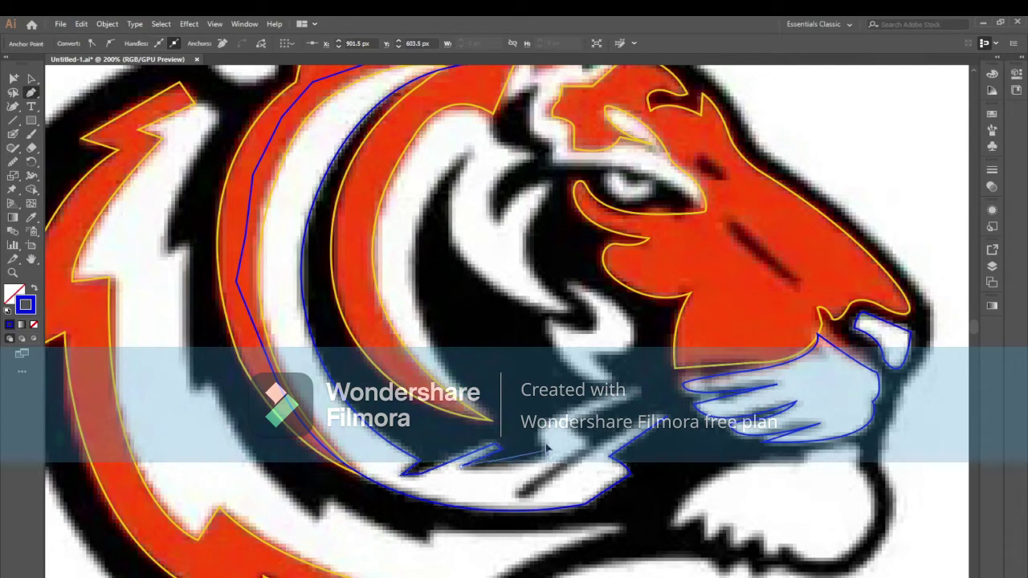
click(546, 454)
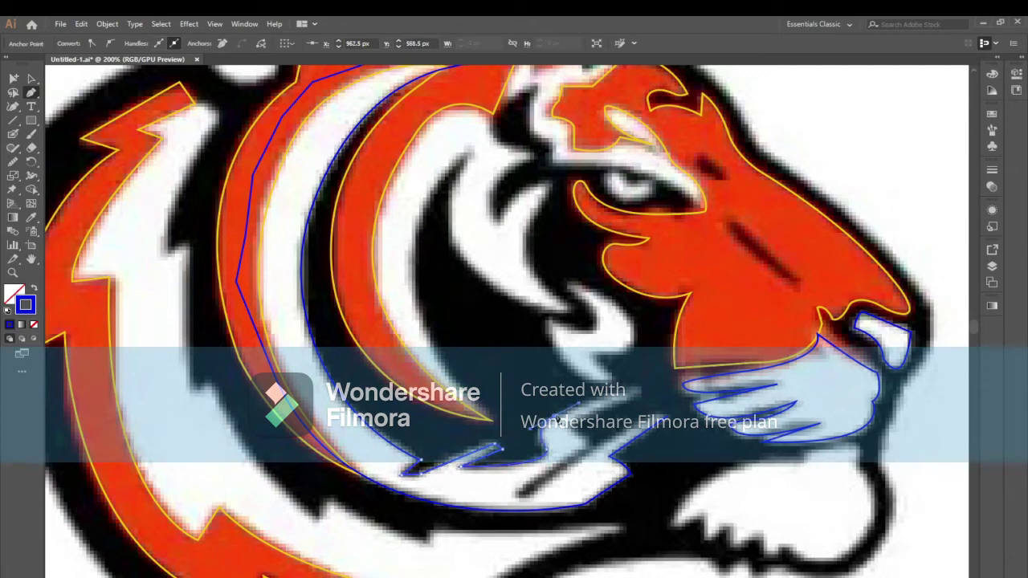
click(639, 392)
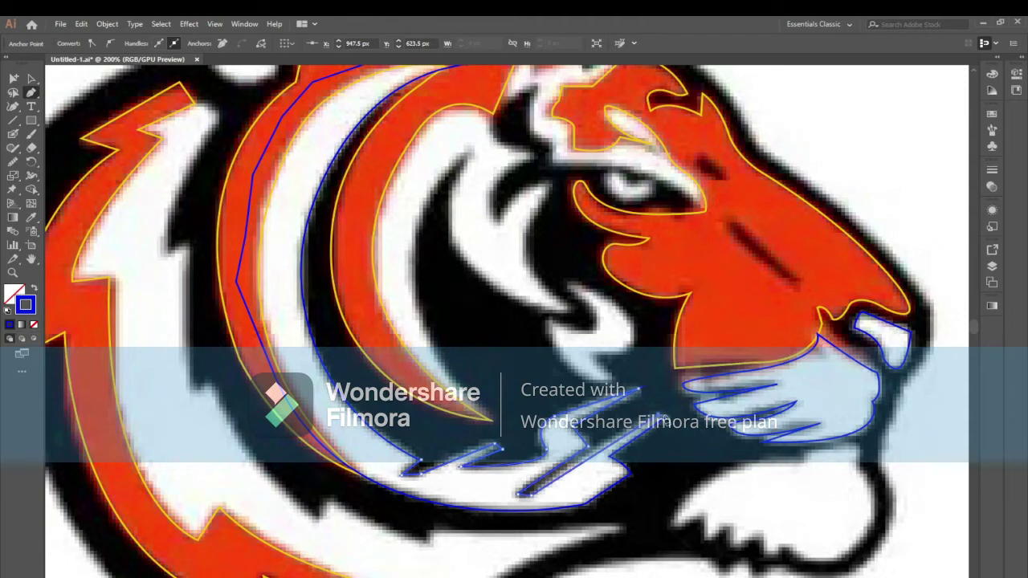
scroll(634, 413, up, 2)
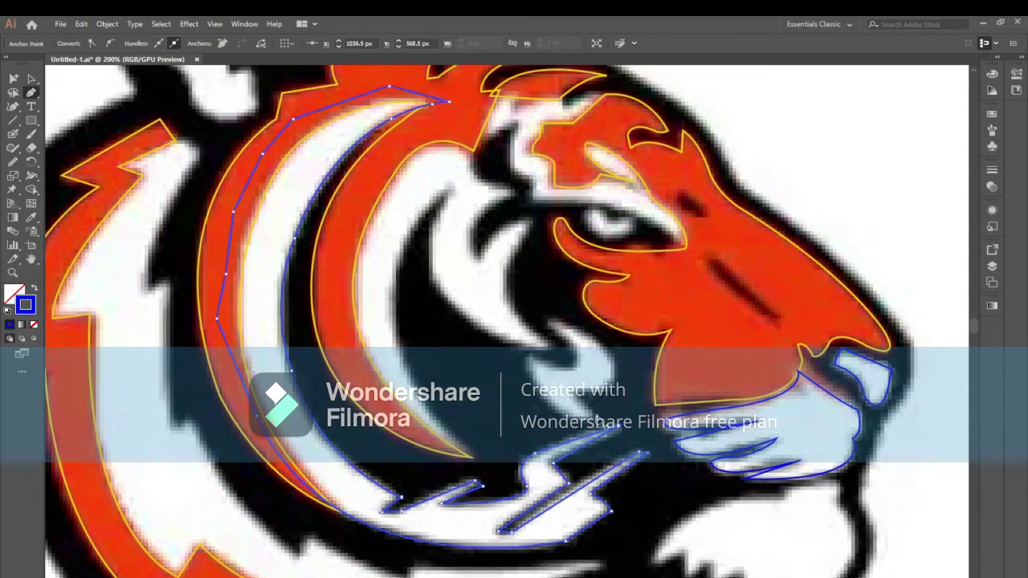
Finish the stripe path and pan up to the tiger's ear and top of the head.
ctrl+click(603, 423)
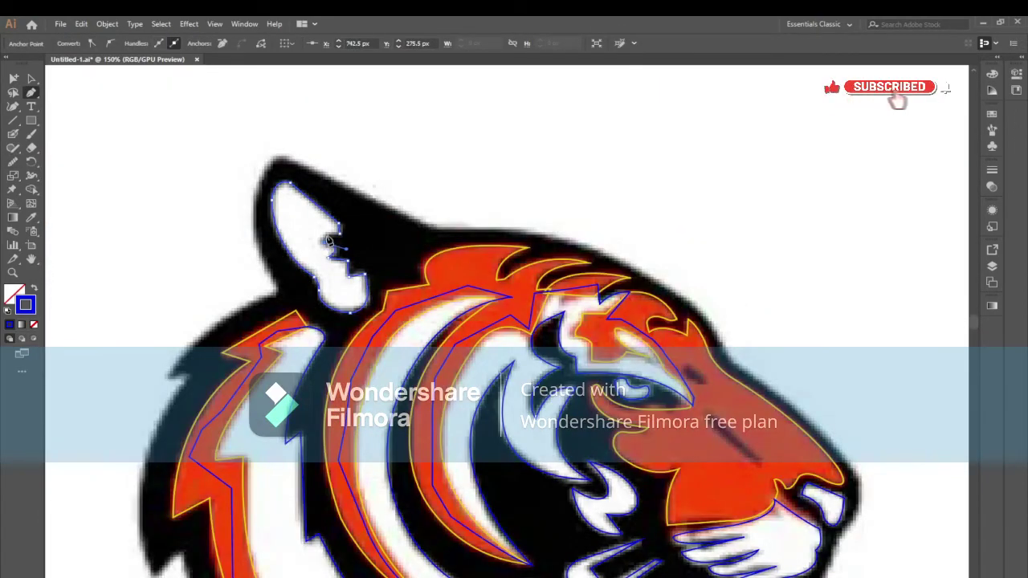
drag(266, 243, 263, 205)
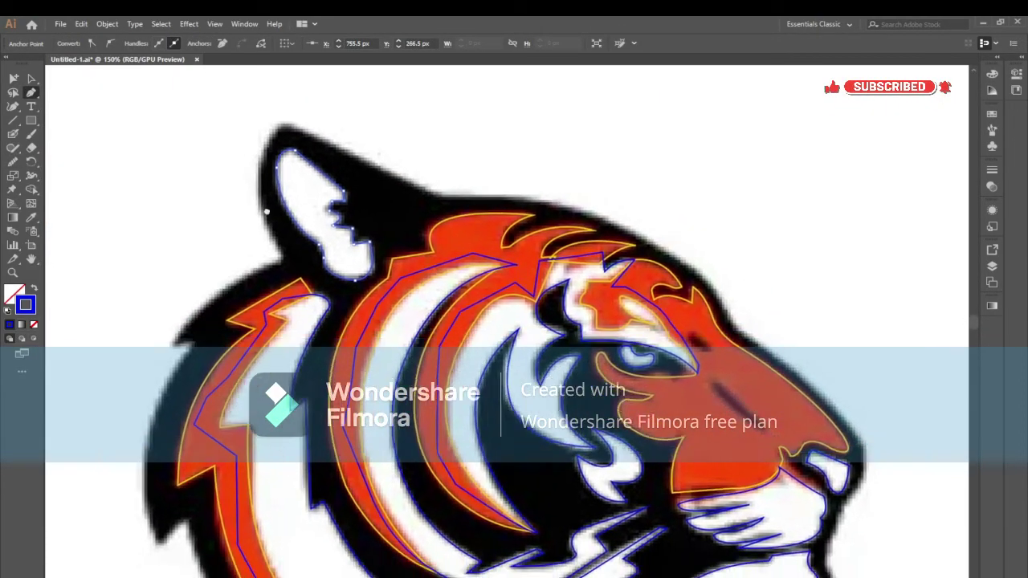
drag(360, 240, 320, 171)
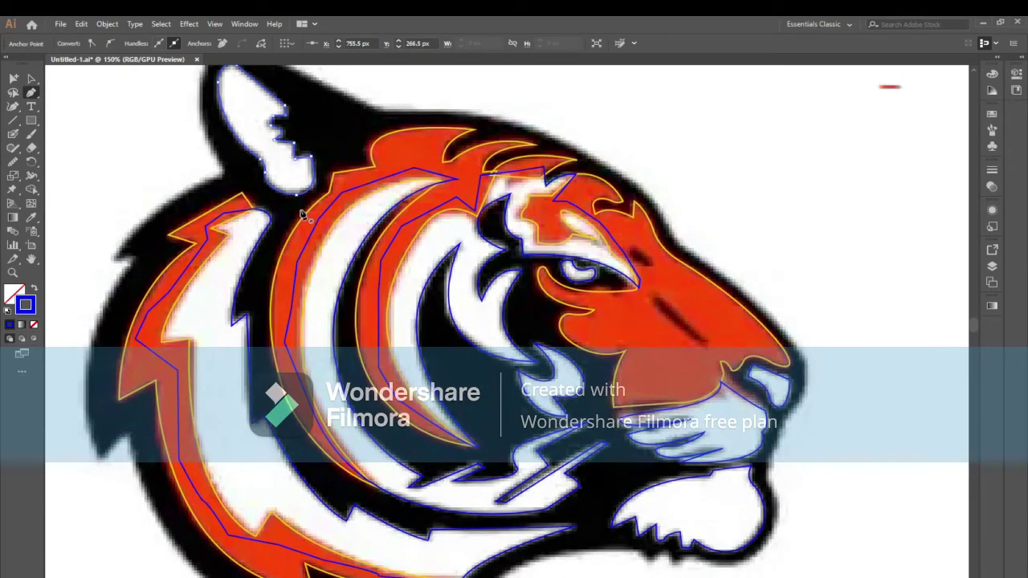
scroll(292, 250, down, 1)
Select all blue-outlined paths with Select Same Fill Color and swap fill/stroke to fill them blue.
key(a)
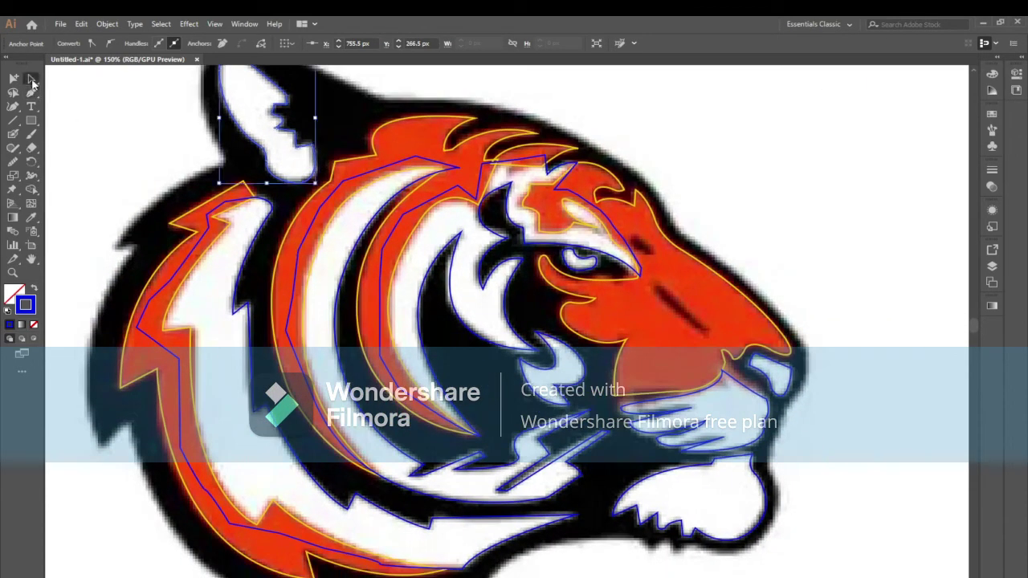
key(ctrl+minus)
drag(335, 300, 312, 222)
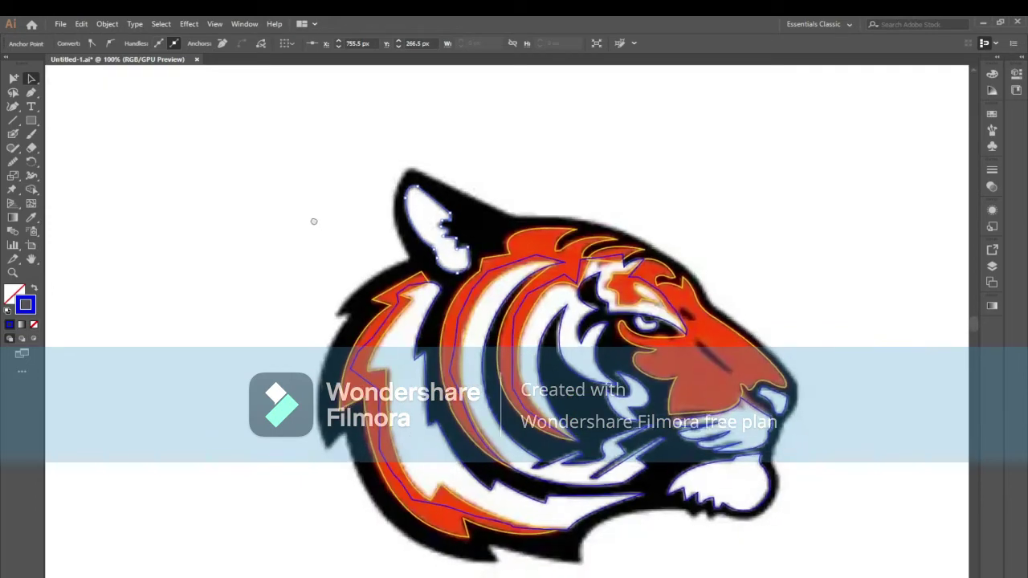
click(163, 24)
mouse_move(178, 134)
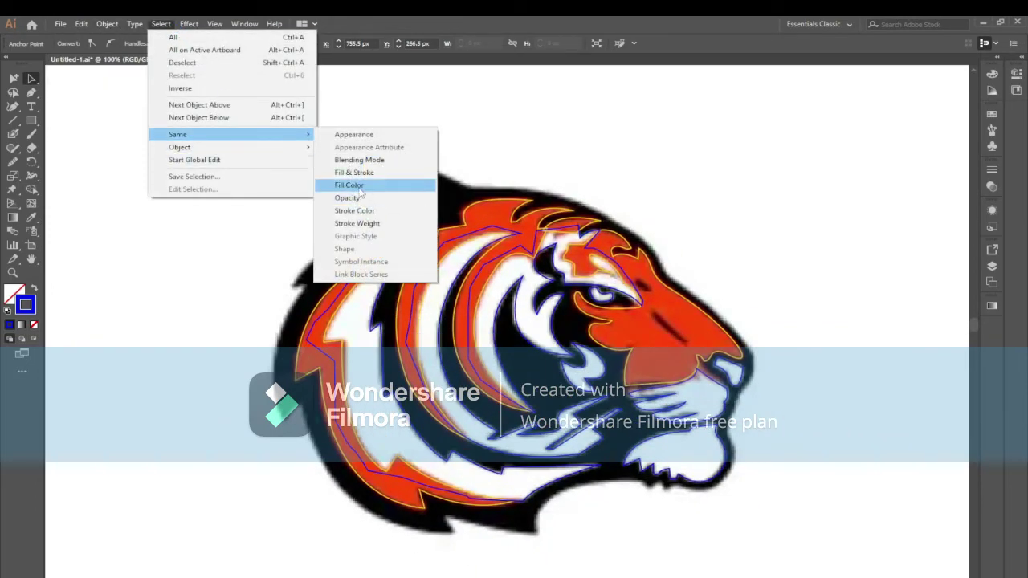
click(354, 211)
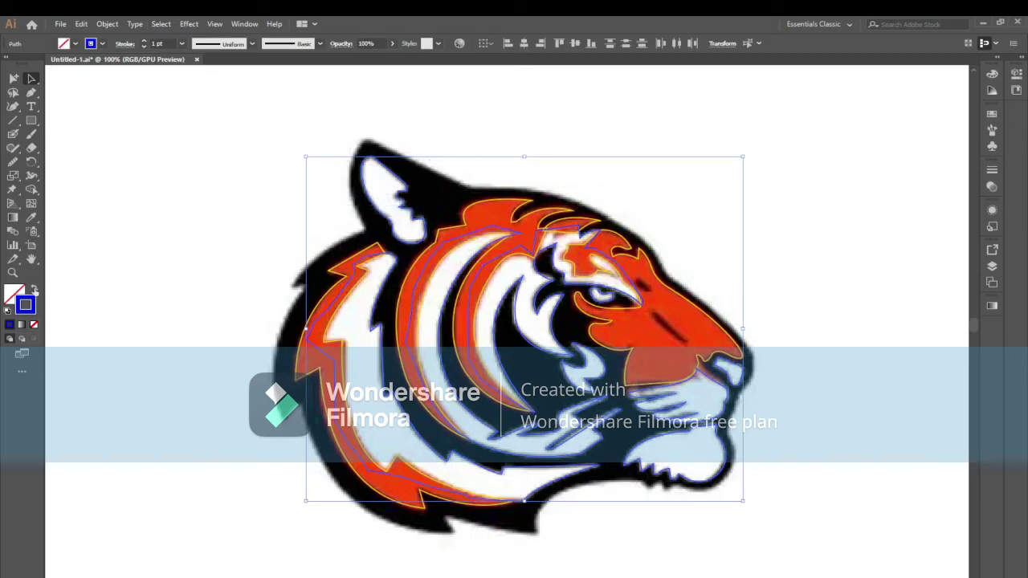
click(34, 291)
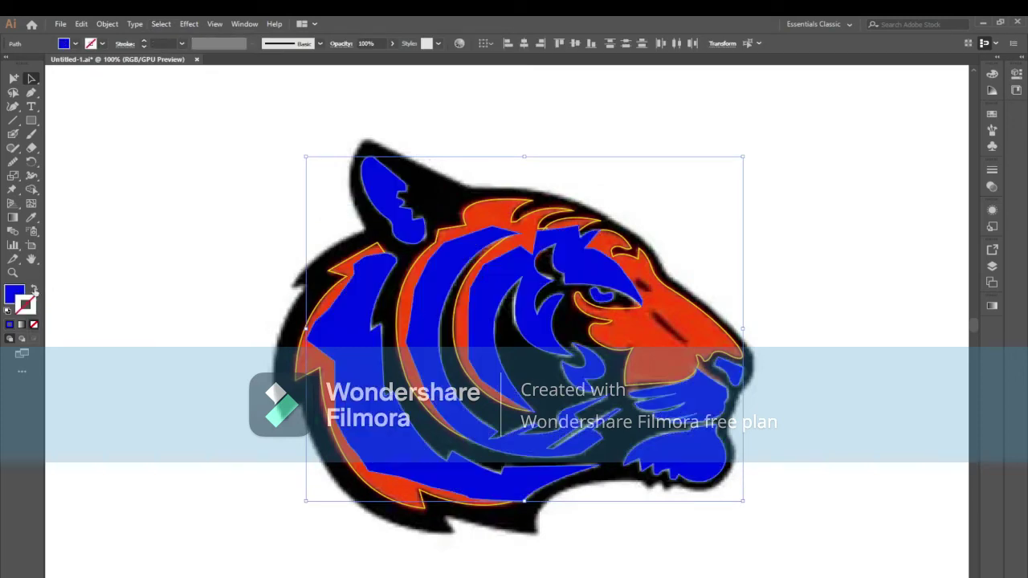
click(126, 244)
mouse_move(665, 318)
mouse_down()
mouse_move(599, 338)
mouse_move(575, 329)
mouse_move(582, 315)
mouse_up()
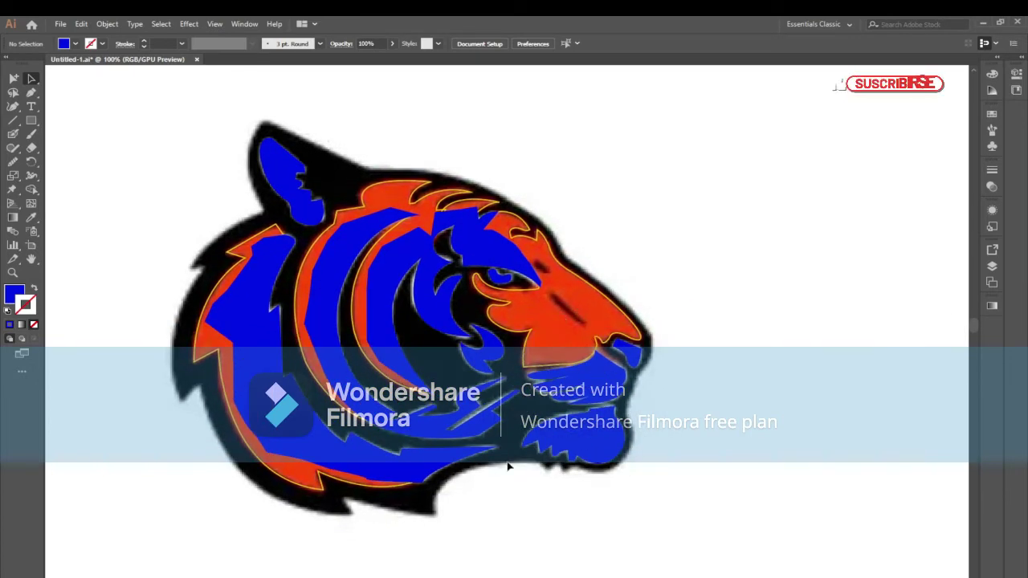
Set the drawing colours to no fill with a bright green stroke.
click(34, 287)
double_click(25, 305)
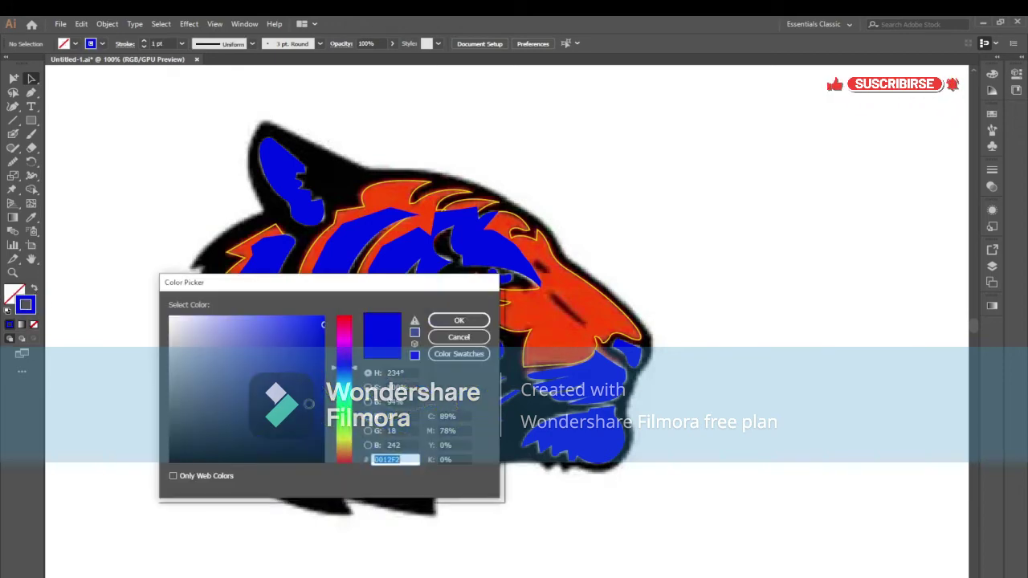
click(344, 417)
click(459, 321)
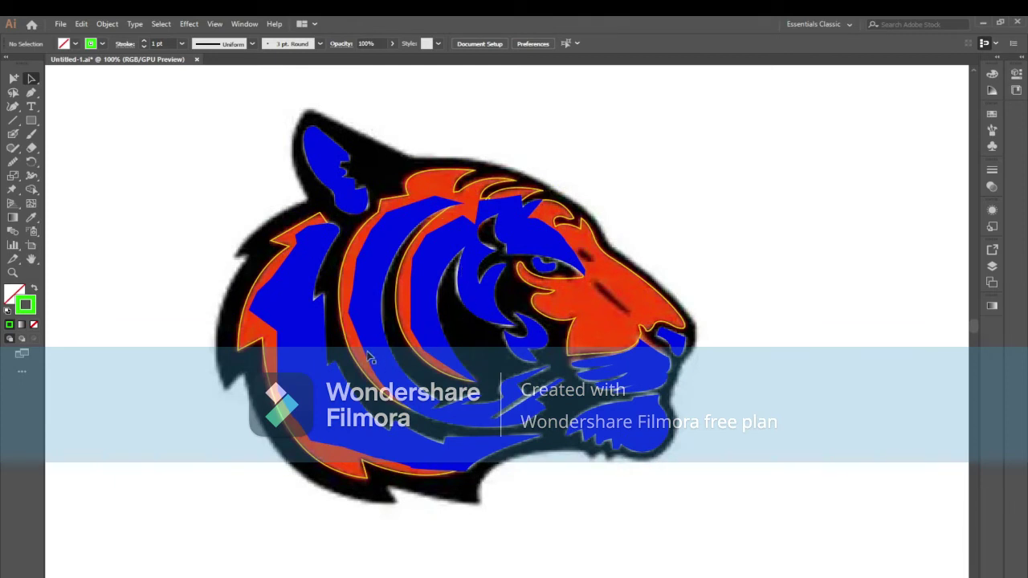
Start a curved green Pen path under the jaw and extend it toward the chin.
key(shift+grave)
click(479, 498)
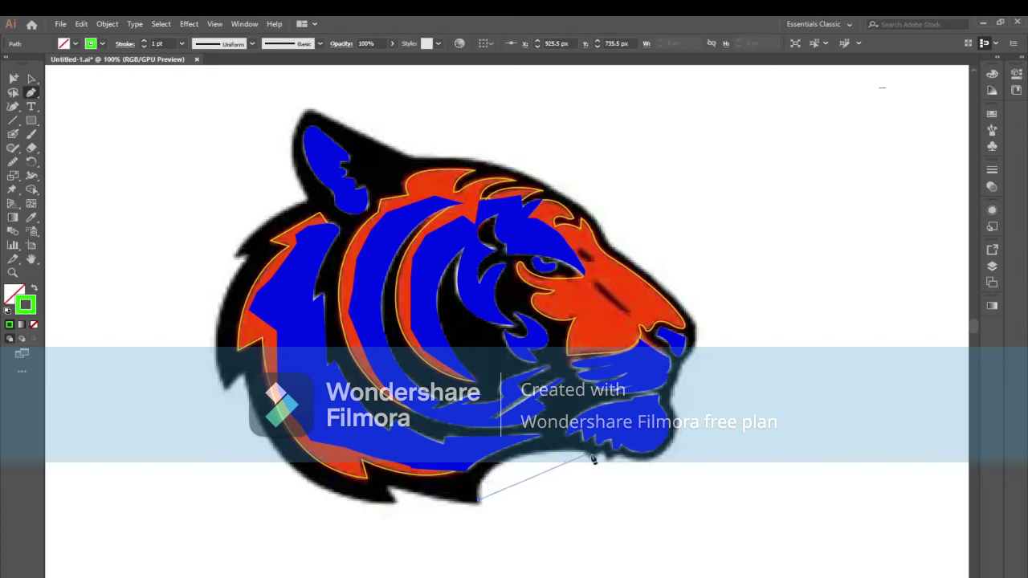
click(592, 457)
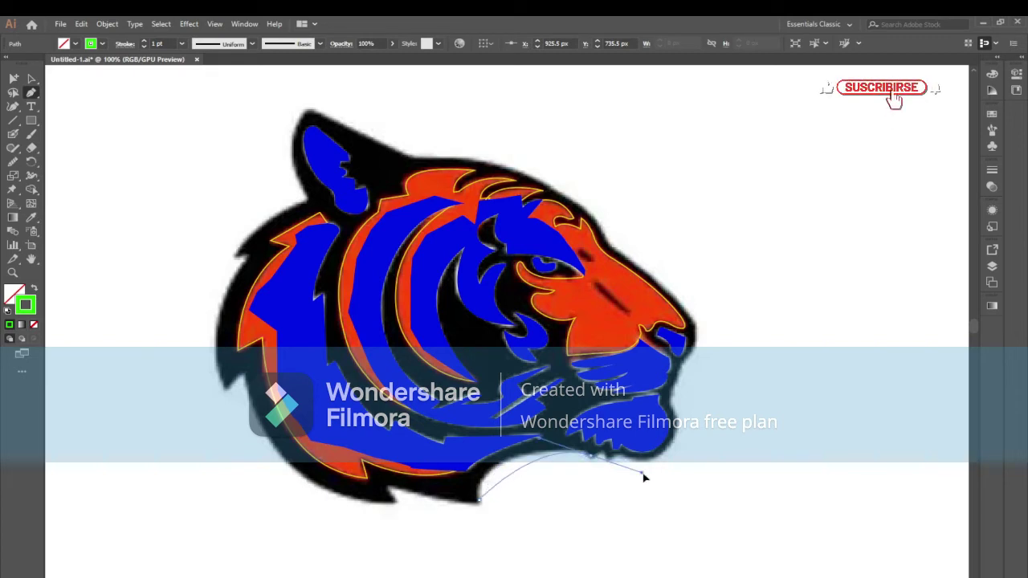
click(711, 480)
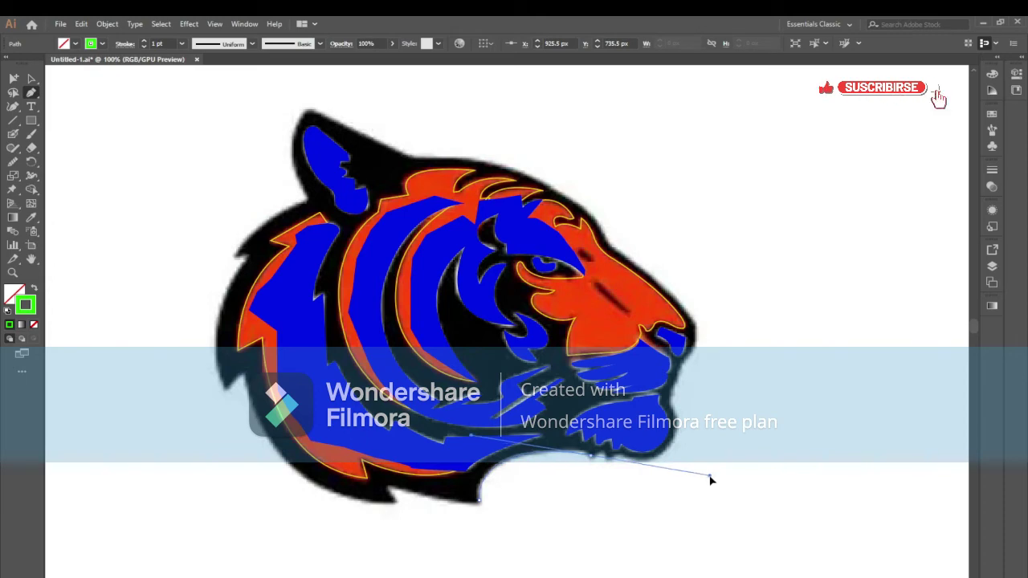
key(ctrl+plus)
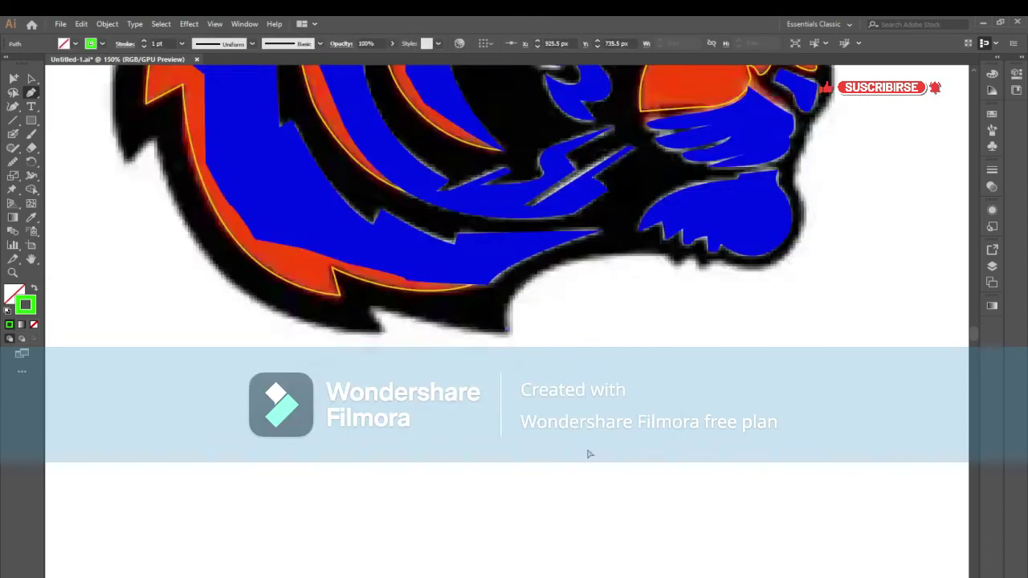
key(ctrl+plus)
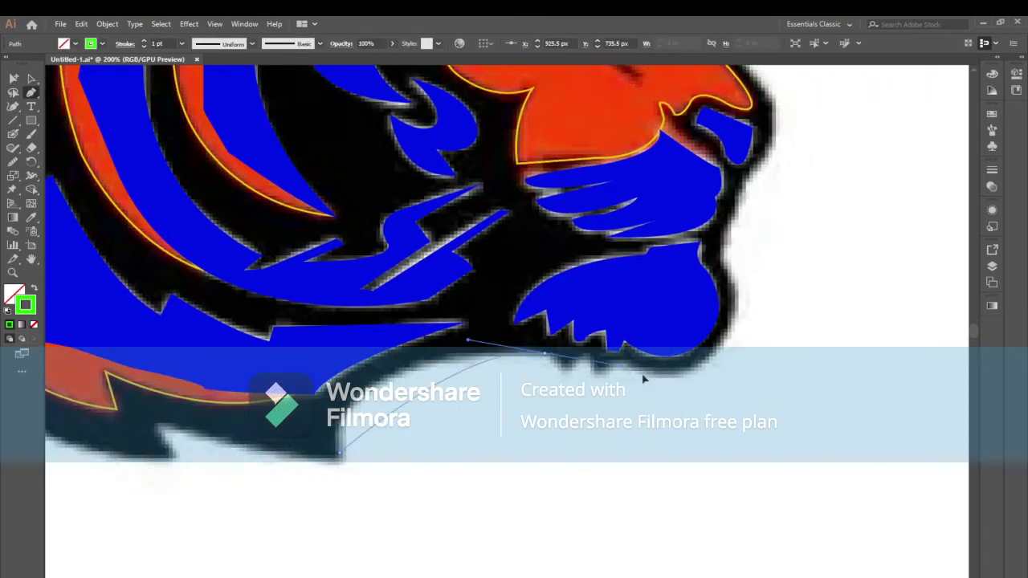
Shape the path along the jaw edge, turning anchors into sharp corners where needed.
drag(551, 350, 761, 367)
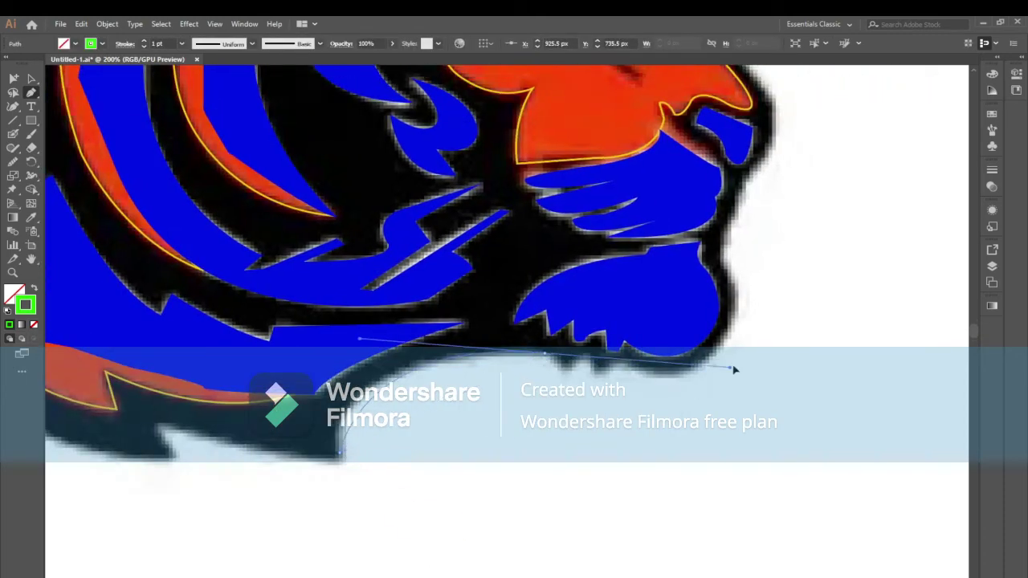
alt+click(550, 351)
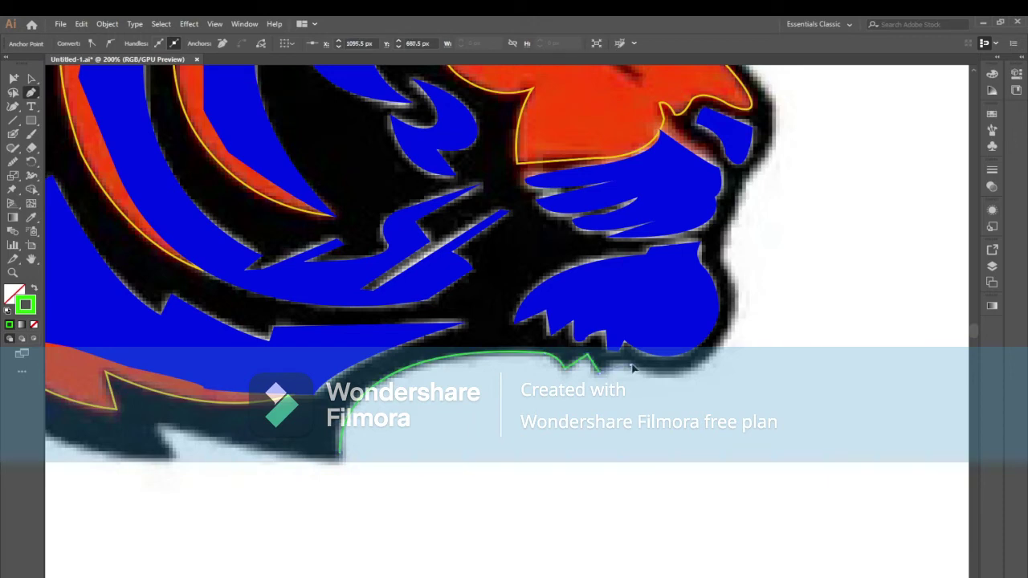
drag(647, 361, 558, 477)
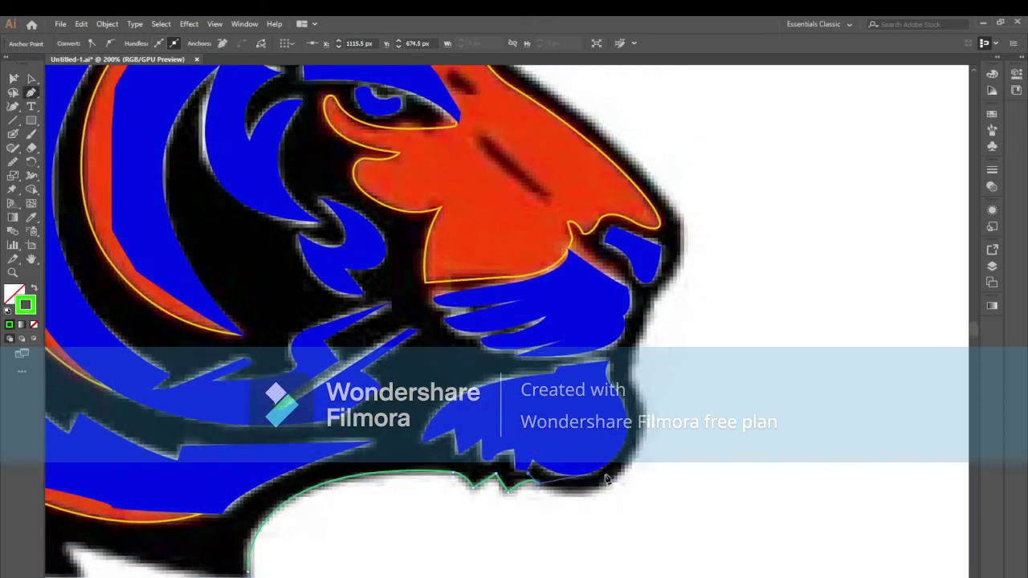
drag(639, 450, 664, 374)
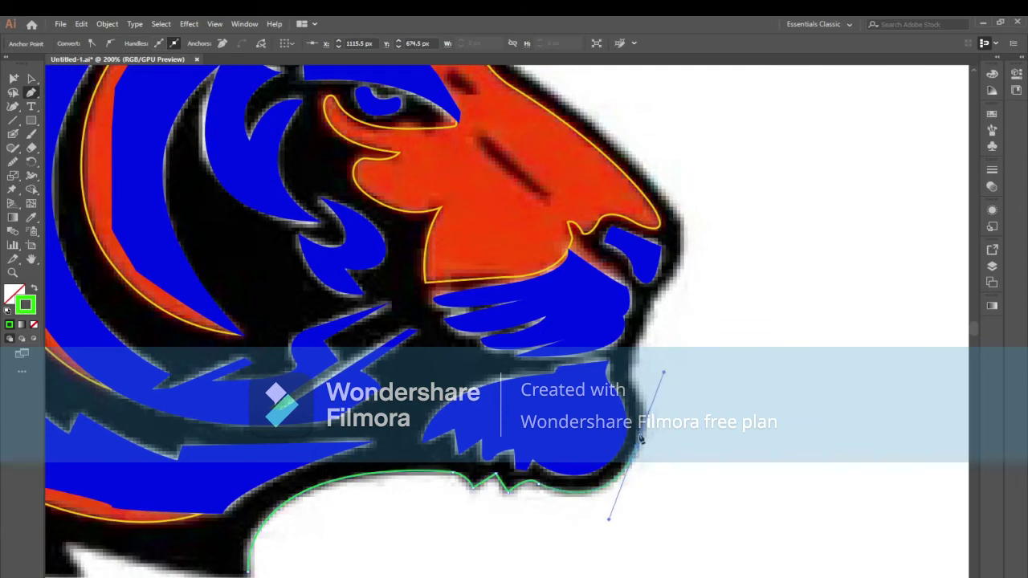
click(638, 452)
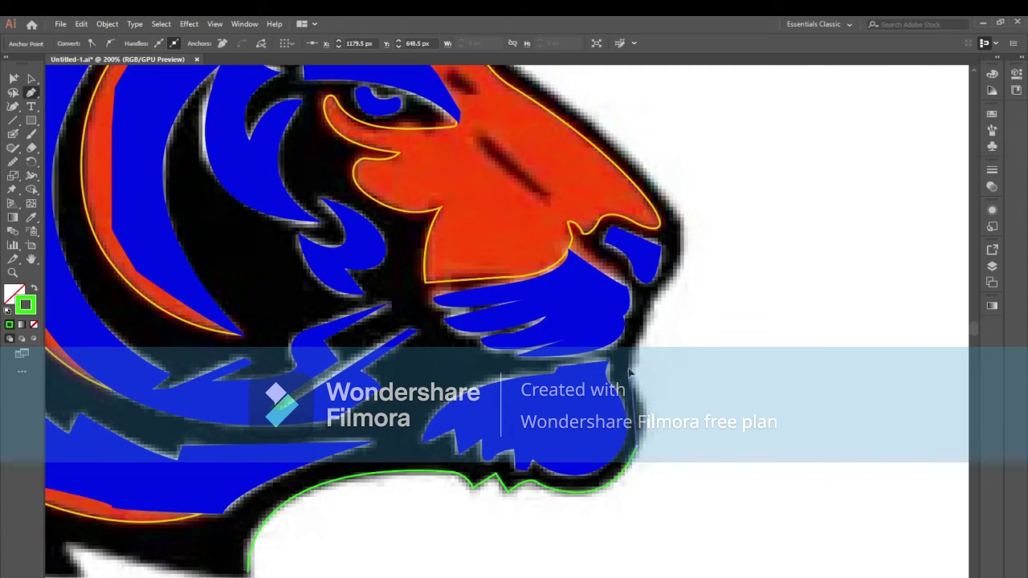
click(13, 161)
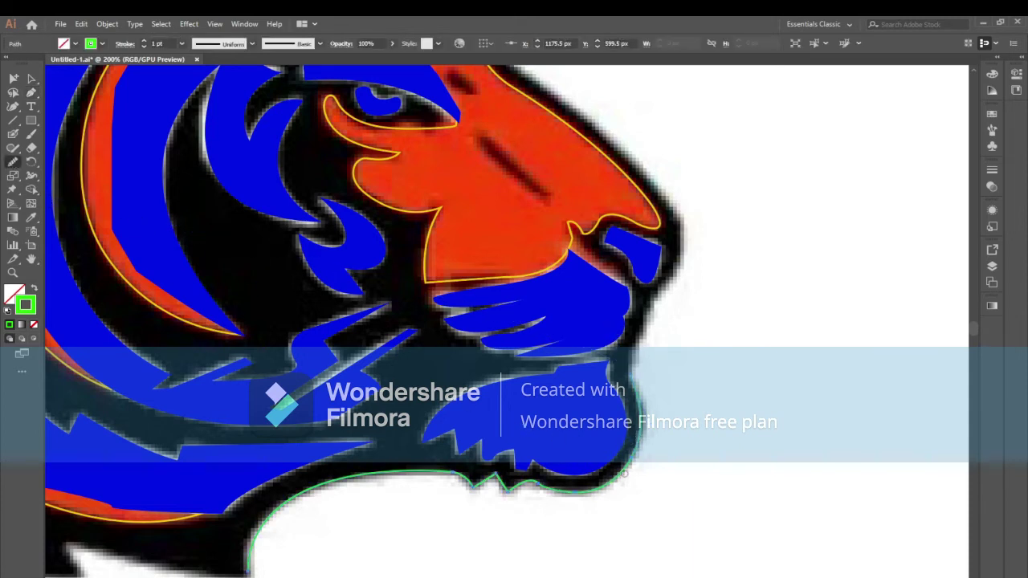
Continue the green outline around the nose tip with a corner point.
key(p)
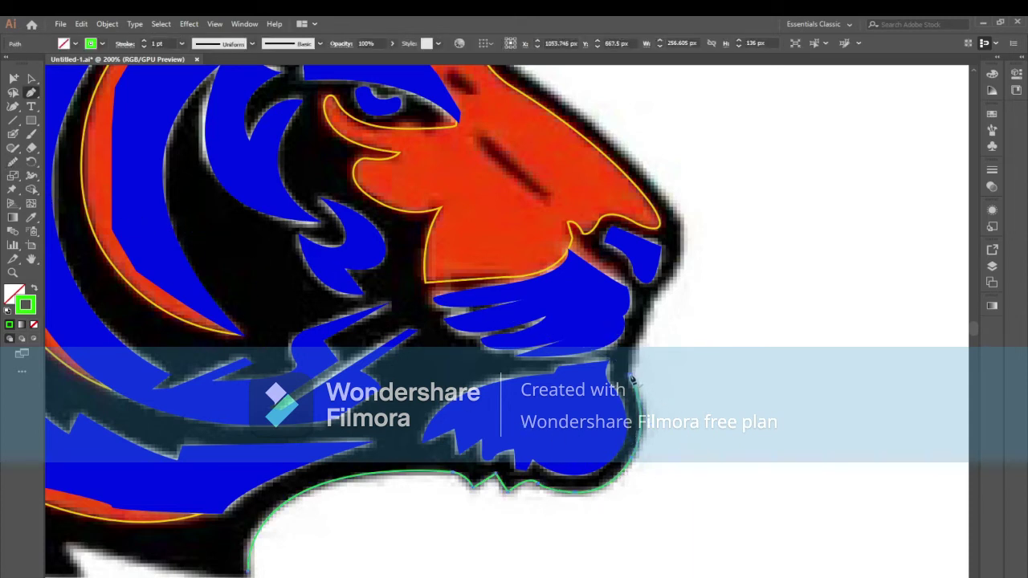
scroll(632, 377, up, 4)
scroll(632, 369, up, 1)
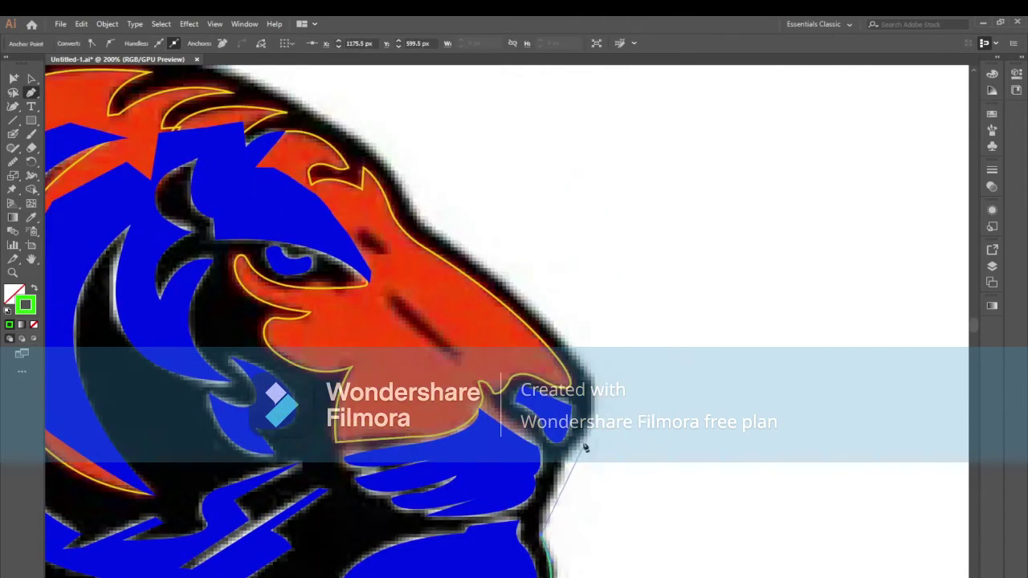
click(633, 340)
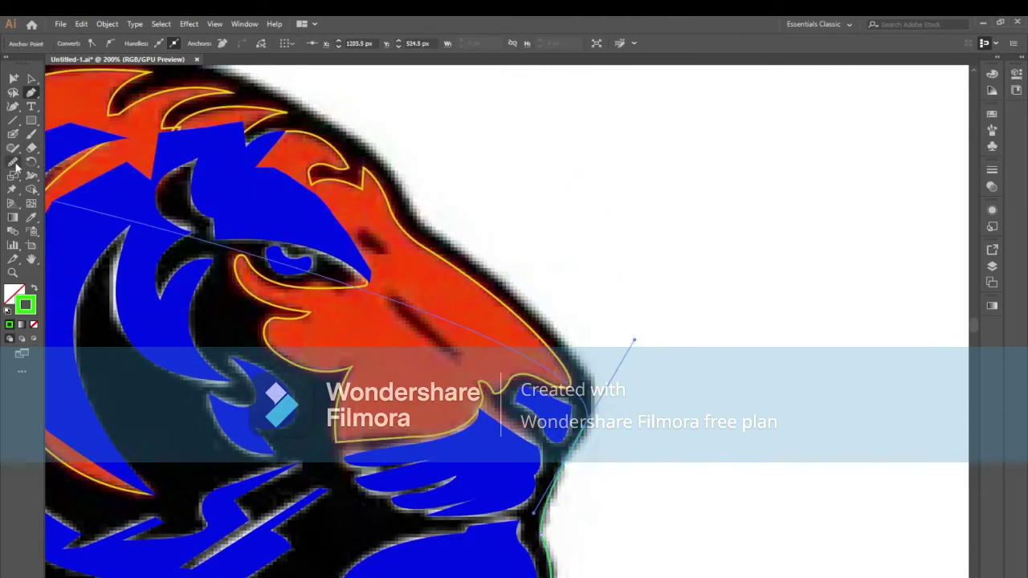
click(14, 164)
key(p)
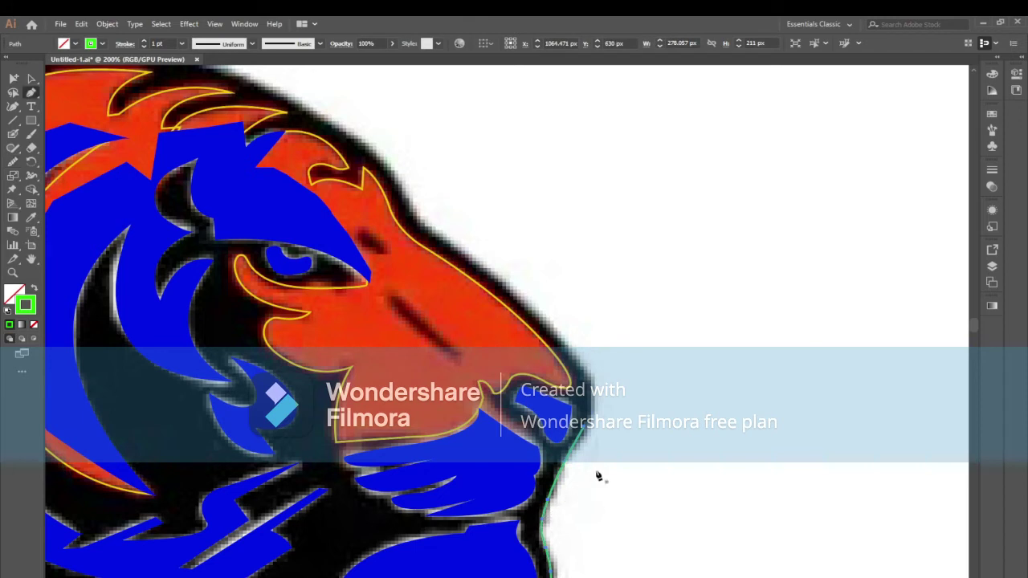
click(567, 362)
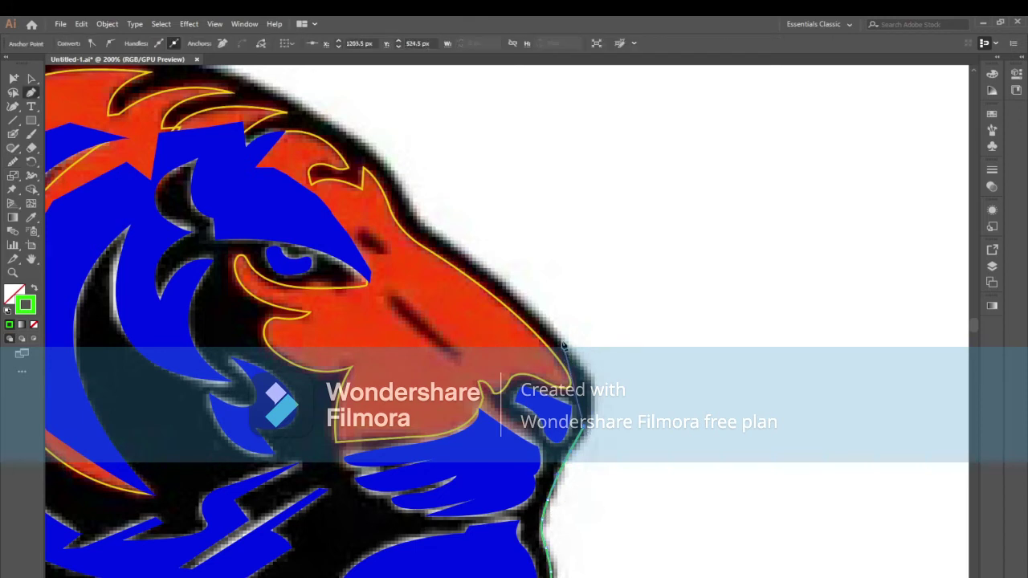
drag(563, 346, 518, 291)
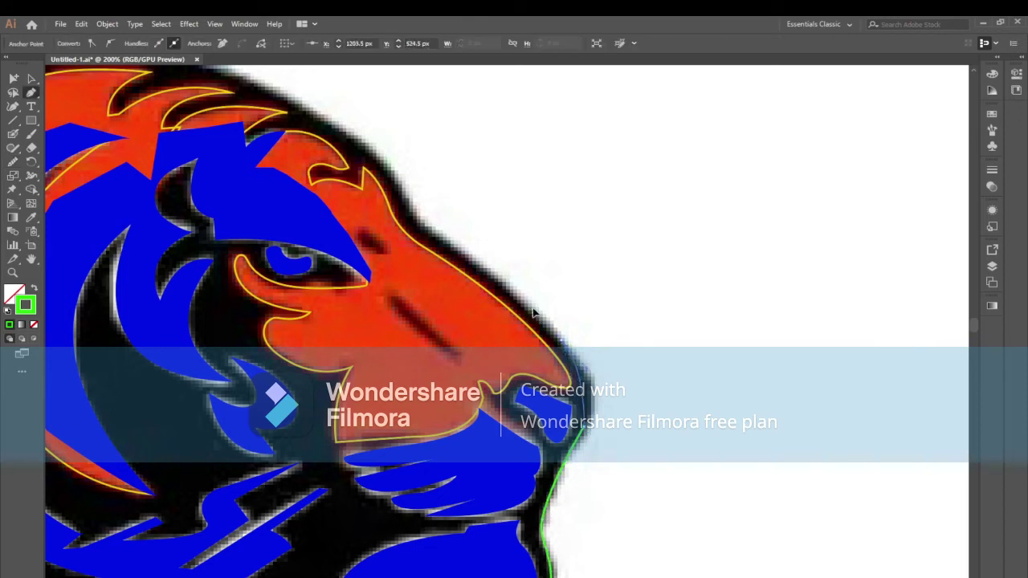
click(565, 346)
drag(562, 346, 666, 474)
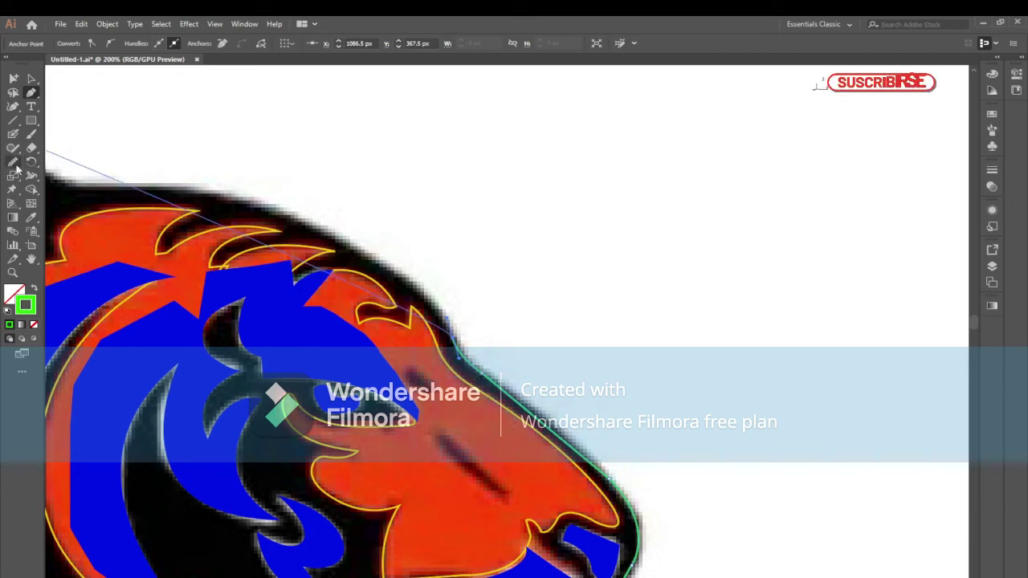
Trace the outline along the forehead edge up to the ear tip.
key(n)
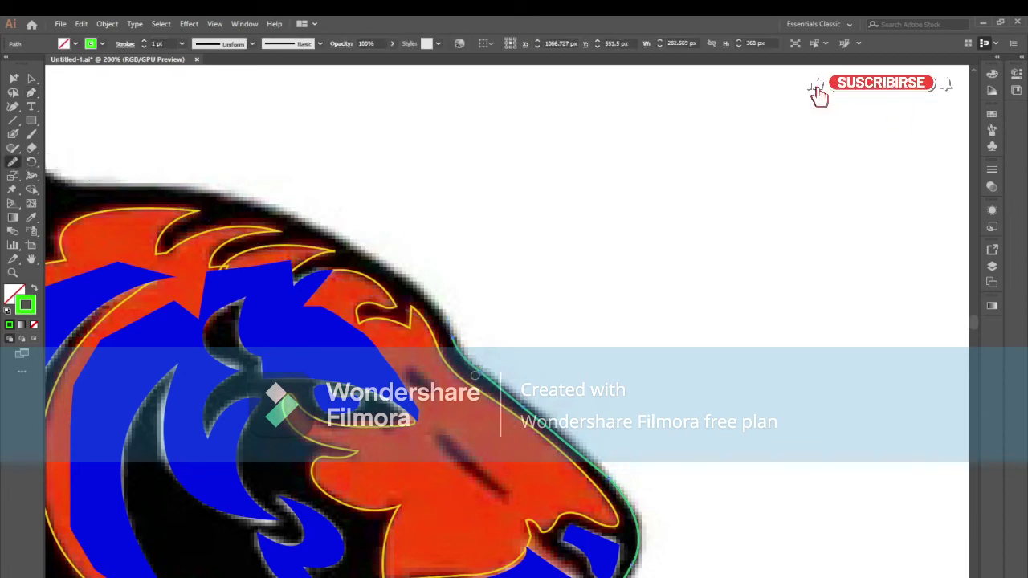
key(p)
drag(362, 306, 523, 378)
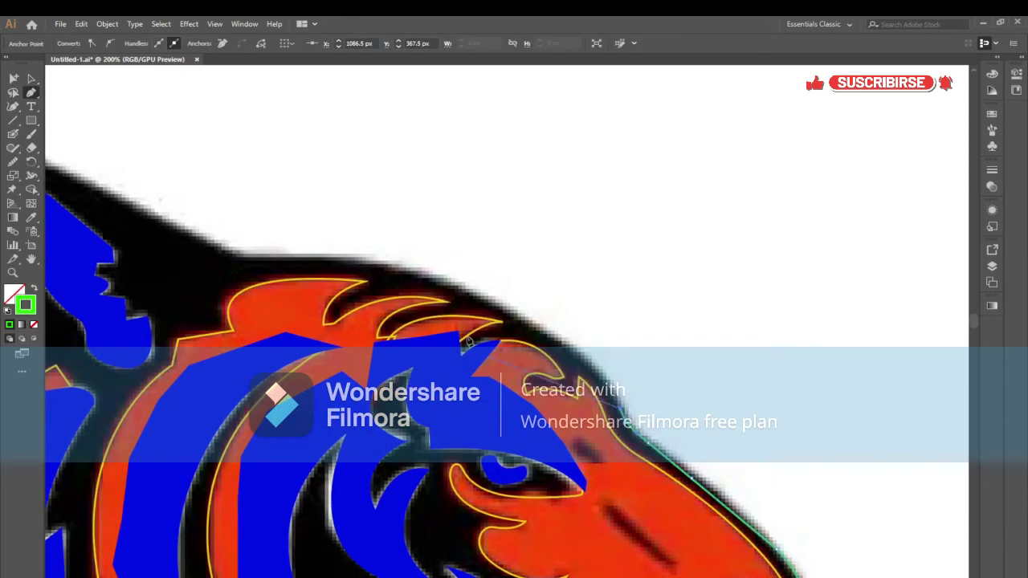
mouse_move(379, 264)
mouse_down()
mouse_move(137, 243)
mouse_move(157, 207)
mouse_up()
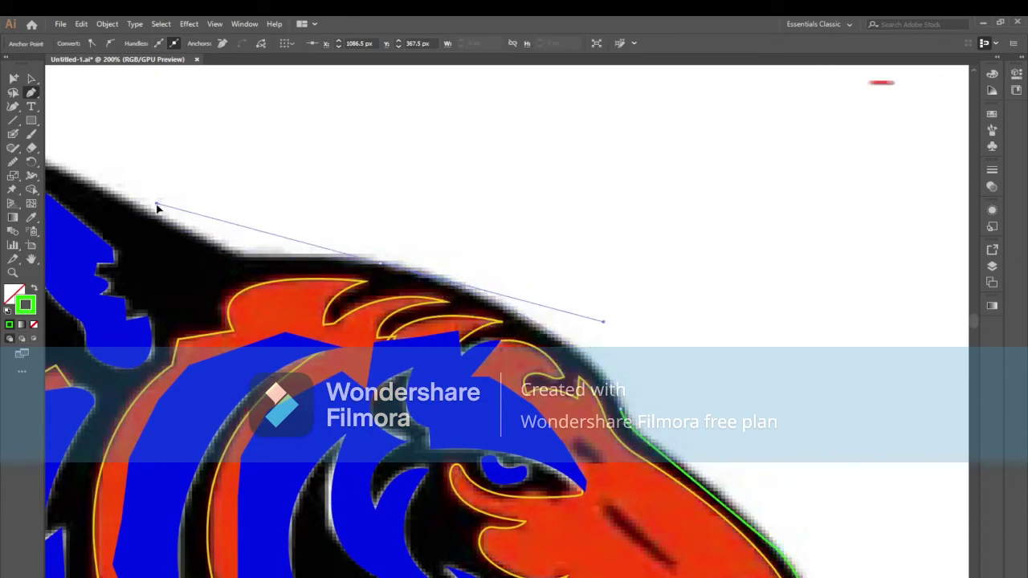
click(379, 265)
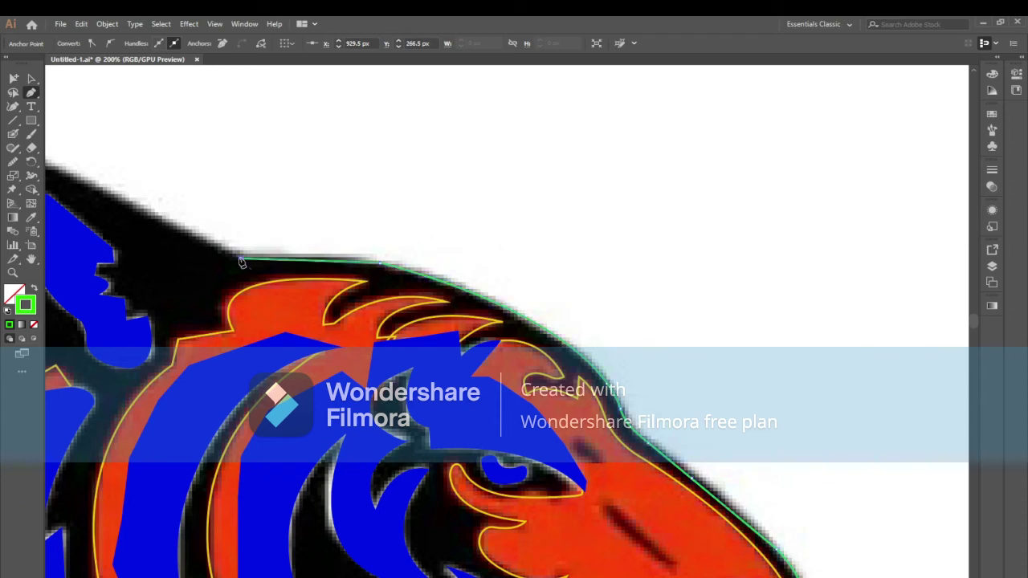
drag(243, 262, 532, 402)
drag(380, 309, 370, 353)
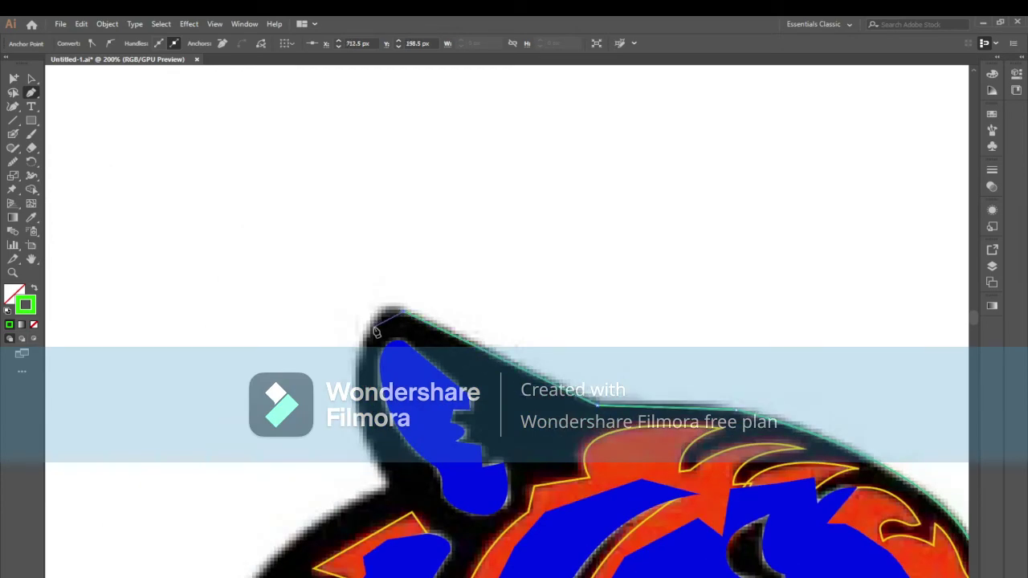
Close the outline at its start point around the whole head and deselect it.
key(ctrl+minus)
scroll(413, 482, down, 5)
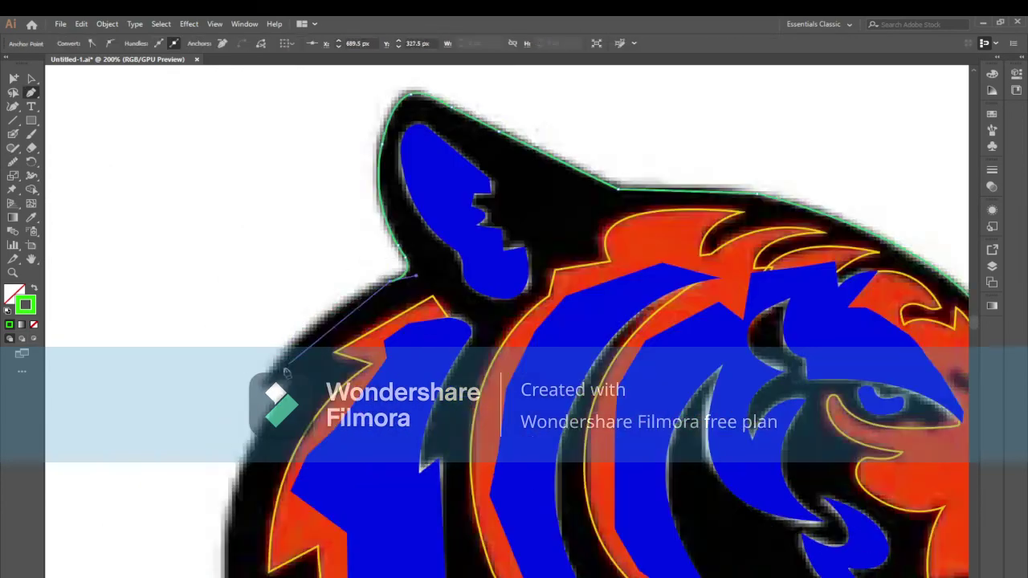
scroll(413, 527, down, 3)
click(32, 92)
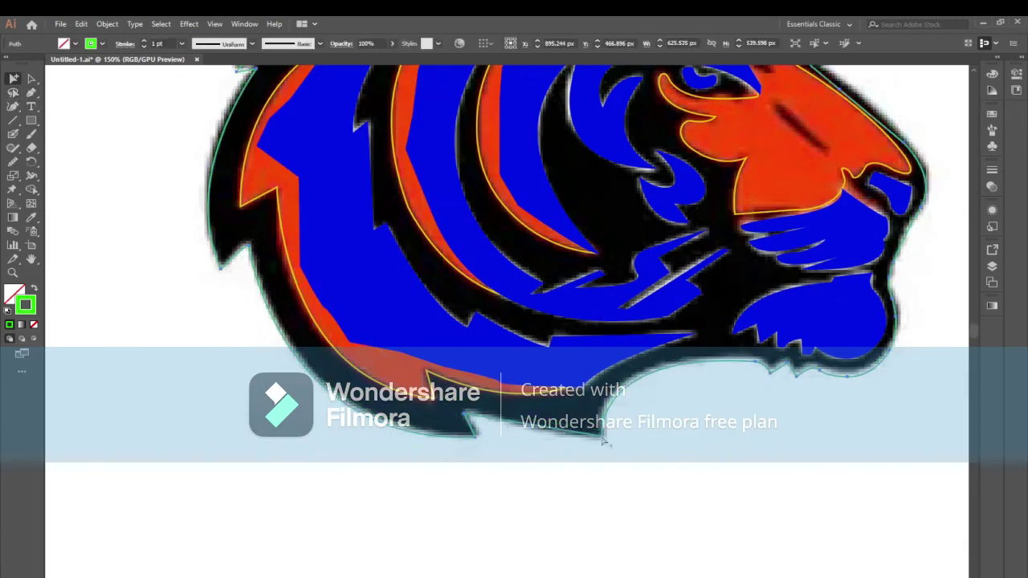
key(ctrl+minus)
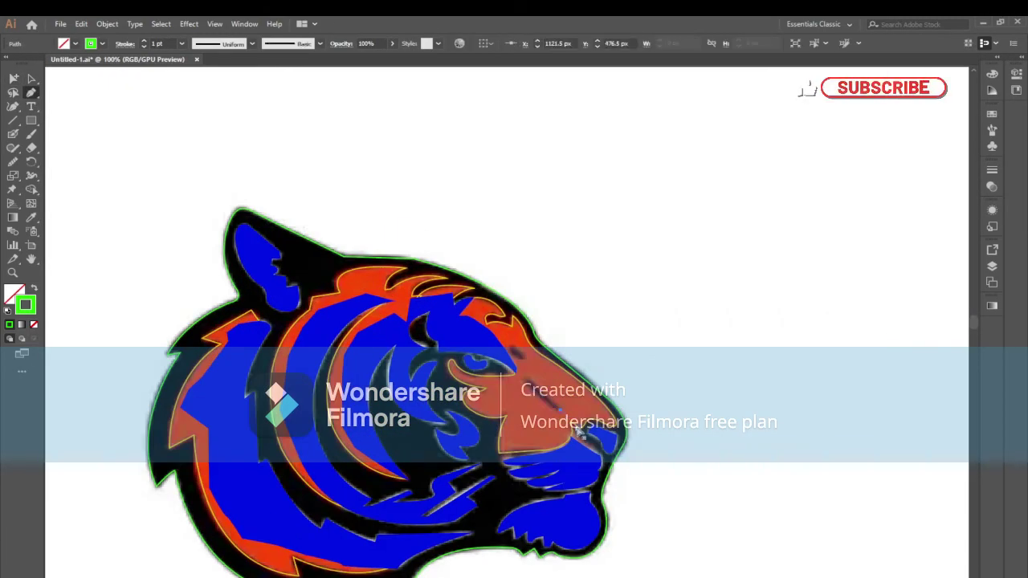
key(ctrl+shift+a)
key(ctrl+plus)
key(ctrl+plus)
key(ctrl+plus)
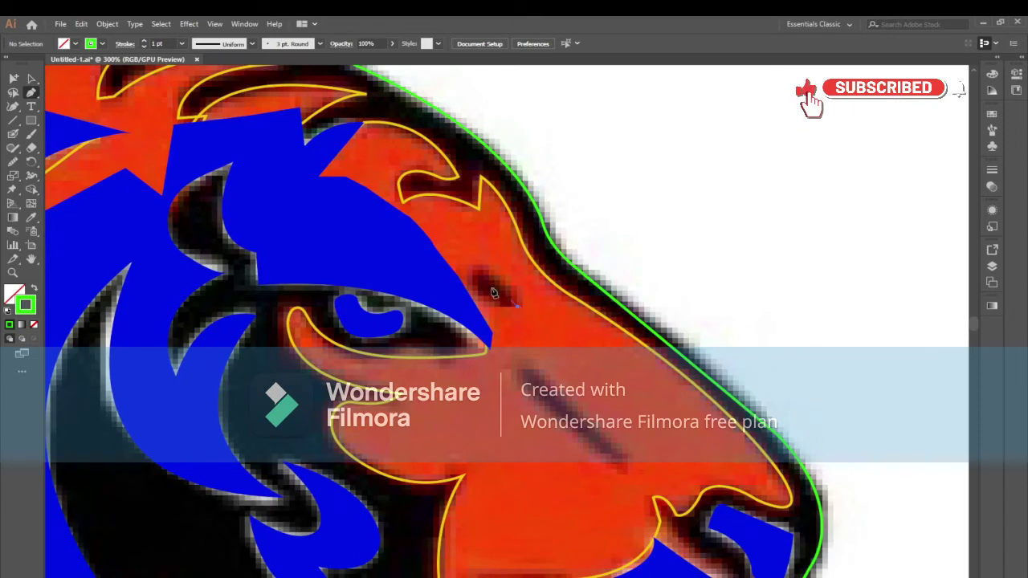
Trace the leaf-shaped slit above the eye and the nose-bridge stripe as closed shapes.
click(518, 306)
drag(477, 275, 469, 229)
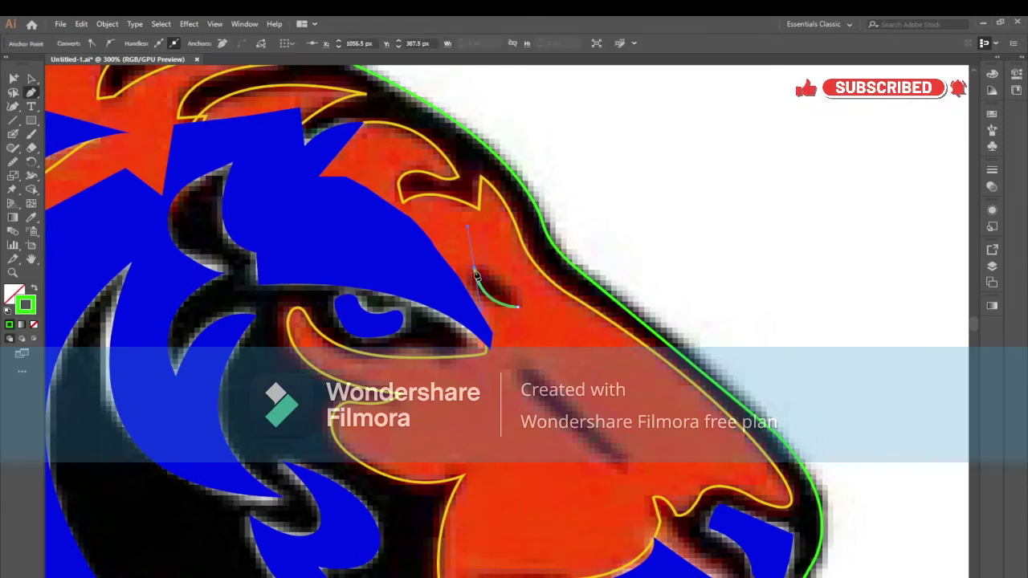
drag(518, 306, 529, 345)
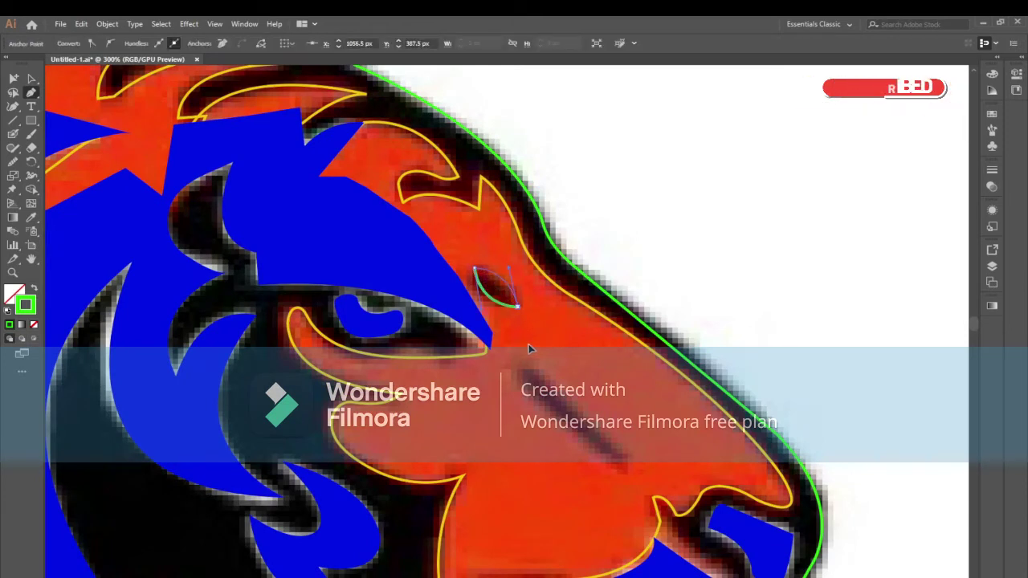
click(623, 467)
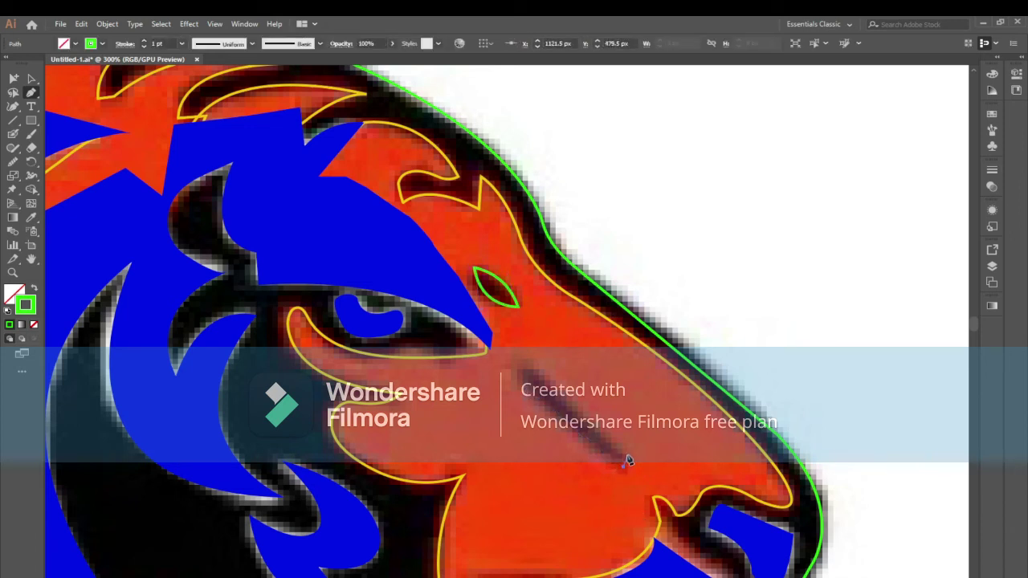
click(544, 375)
click(527, 370)
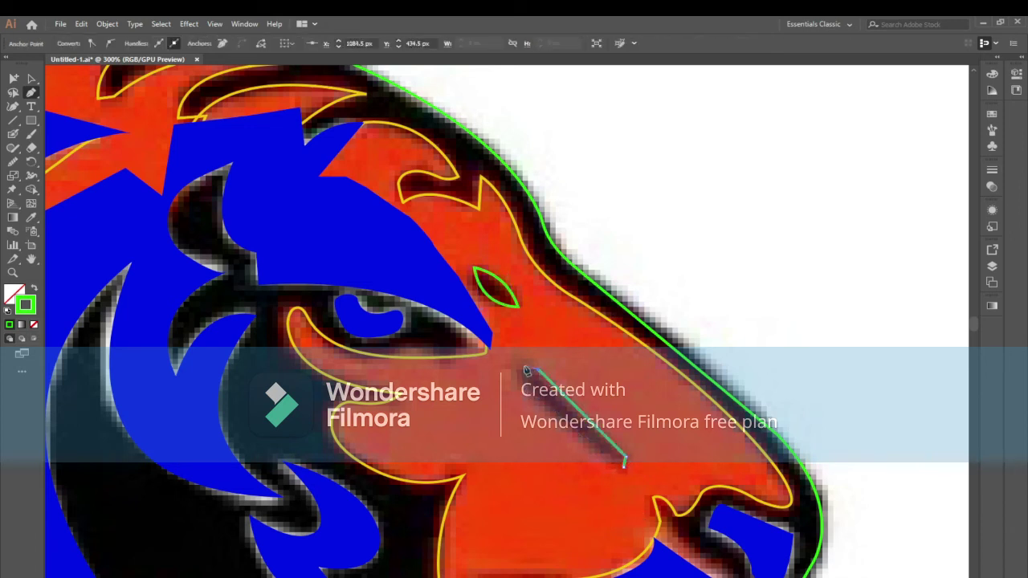
click(624, 463)
Give both shapes a green fill and bring them to the front.
key(ctrl+1)
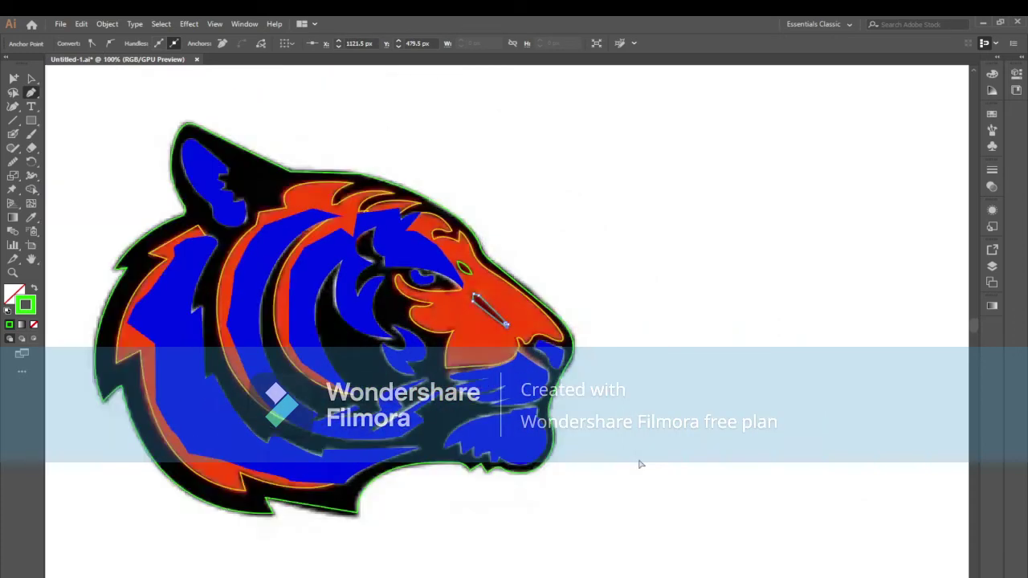
click(31, 78)
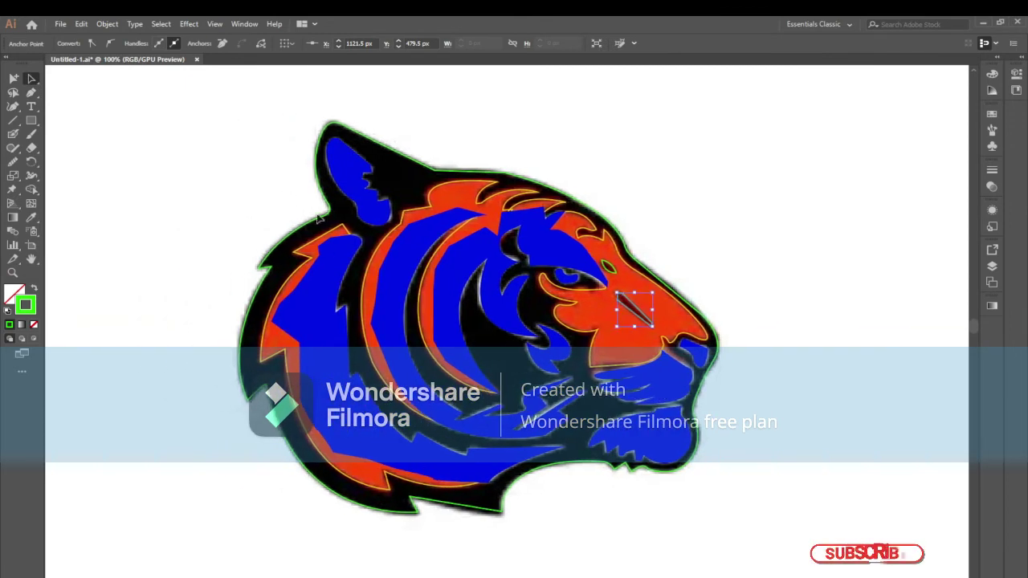
shift+click(611, 269)
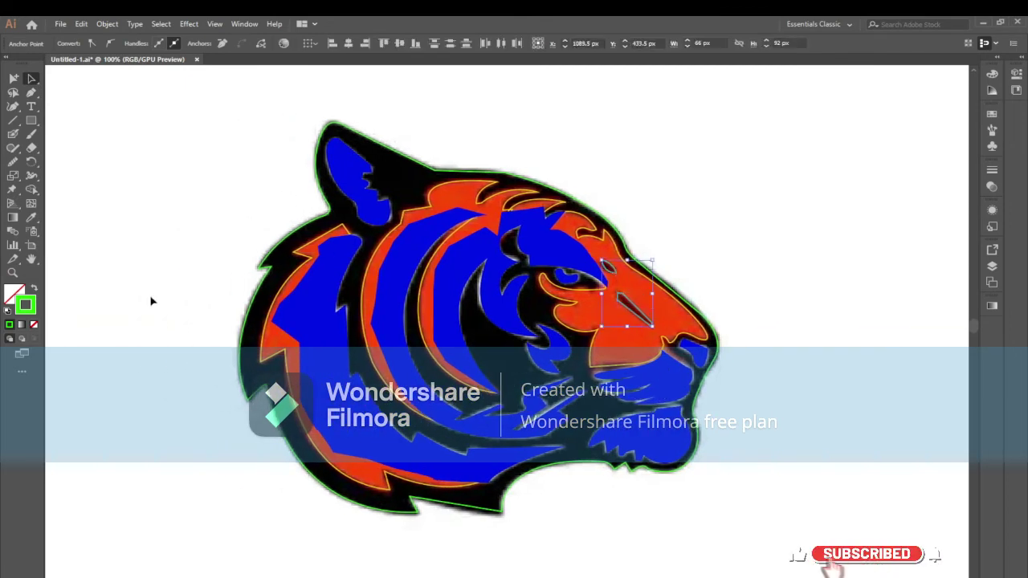
click(34, 288)
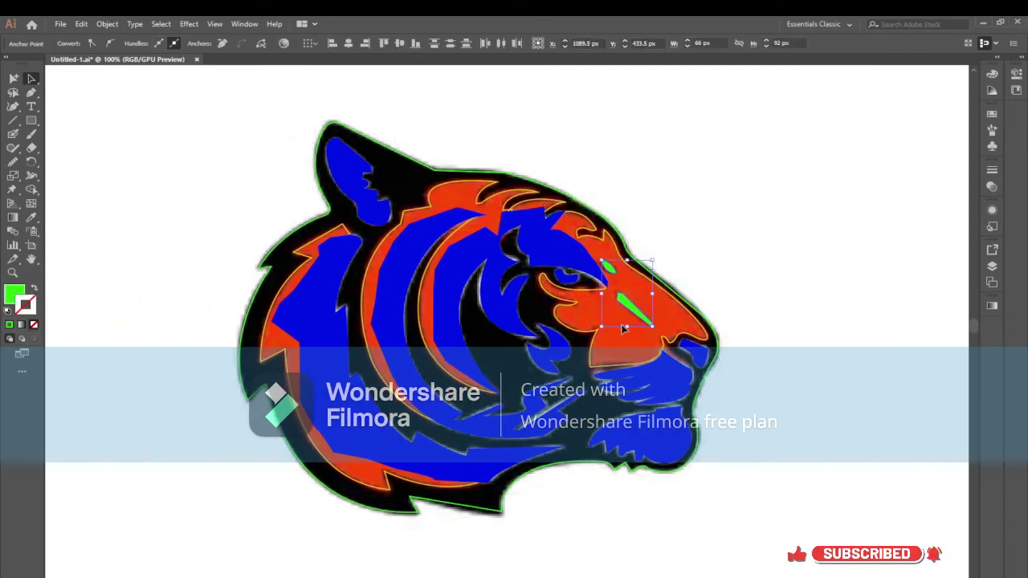
right_click(647, 326)
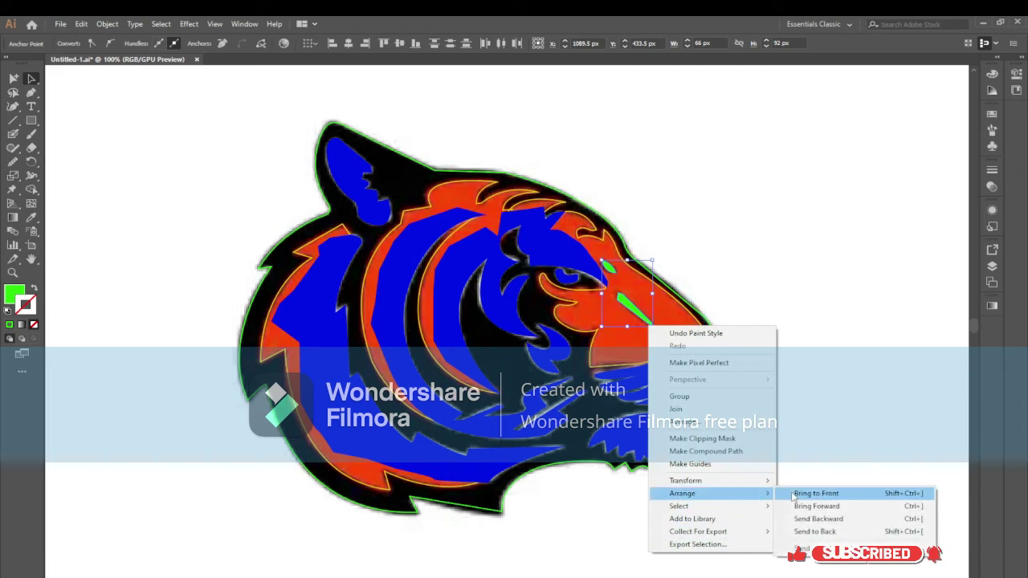
click(811, 493)
click(637, 487)
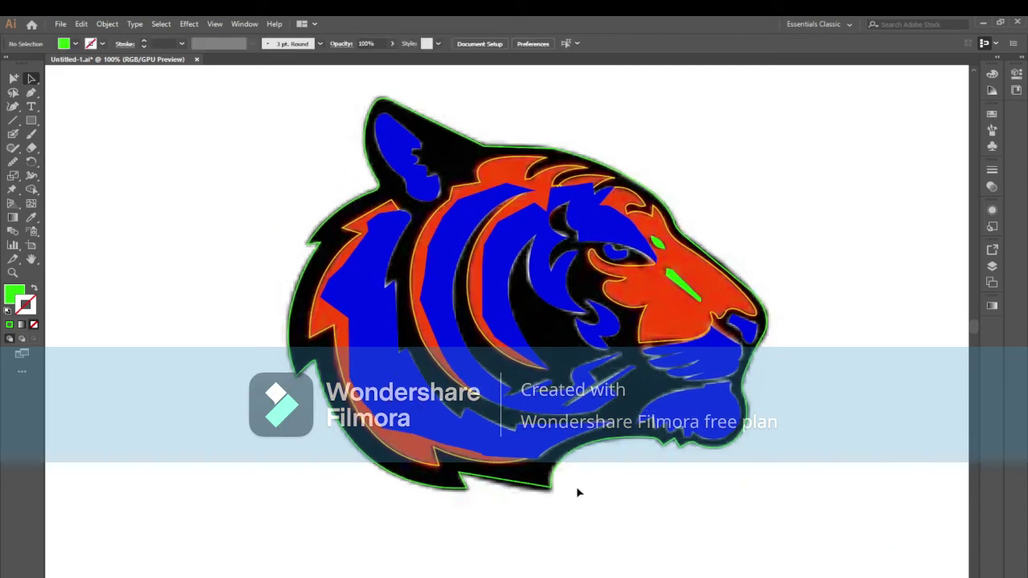
Turn the tiger's outer outline from a green stroke into a green fill.
click(365, 202)
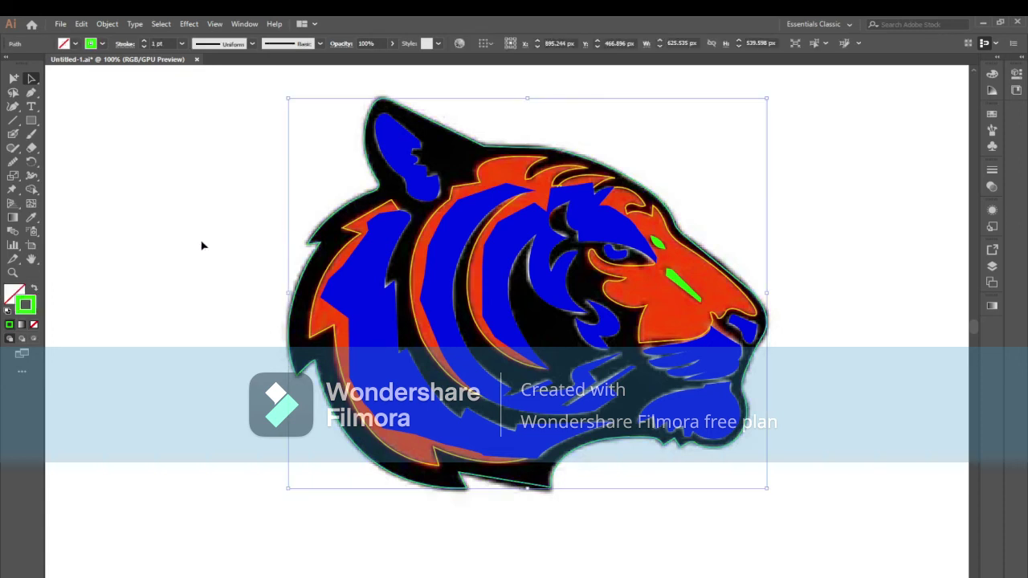
click(33, 290)
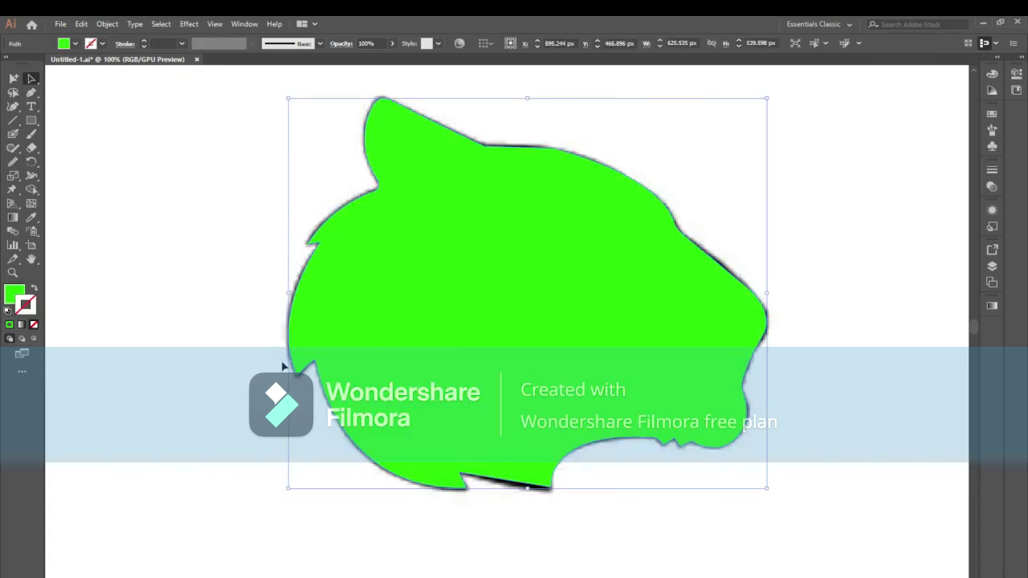
click(223, 295)
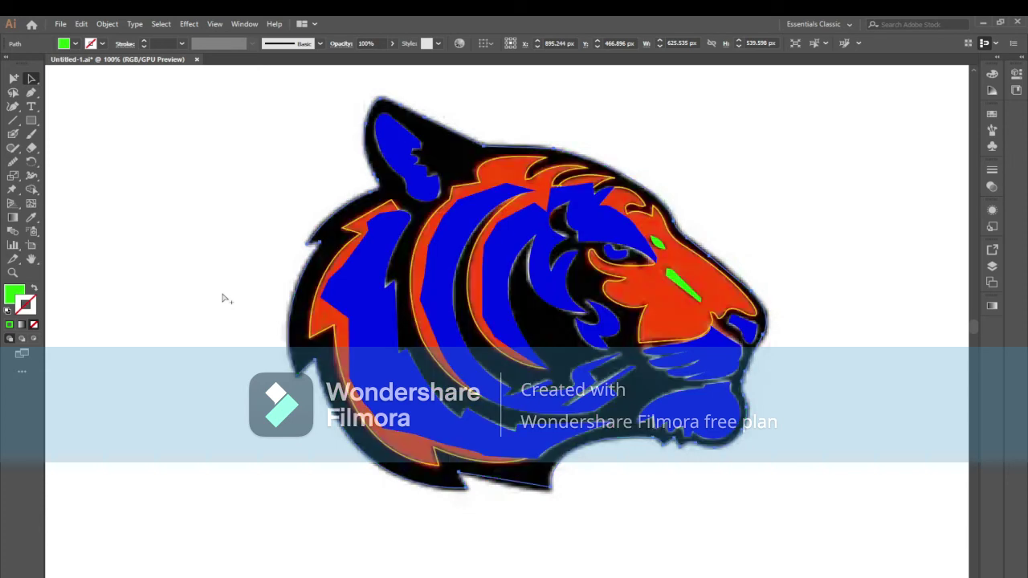
key(ctrl+z)
Select all inner paths with the same stroke colour and convert their strokes to fills.
click(254, 306)
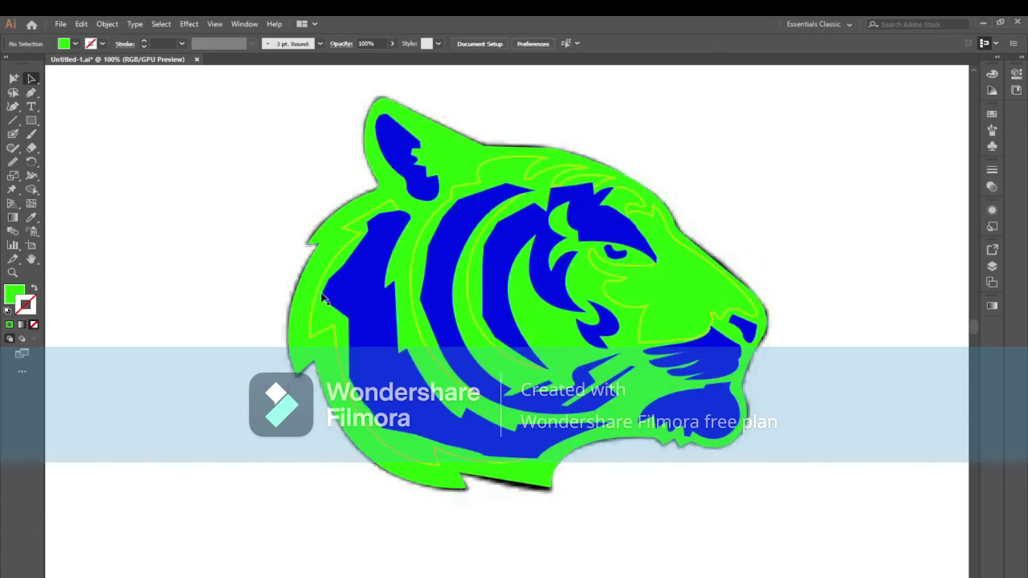
click(324, 297)
click(163, 25)
mouse_move(229, 134)
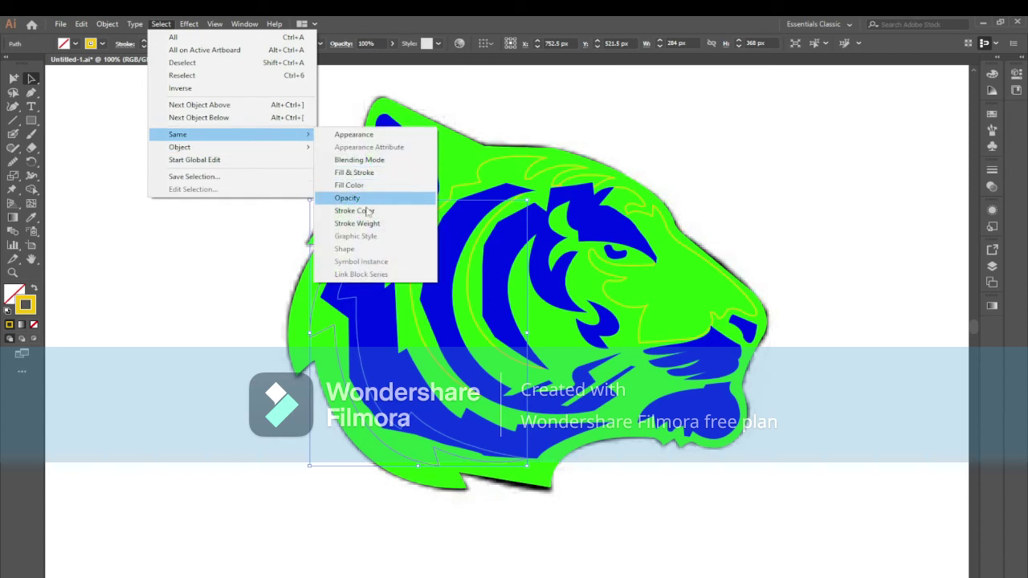
click(377, 211)
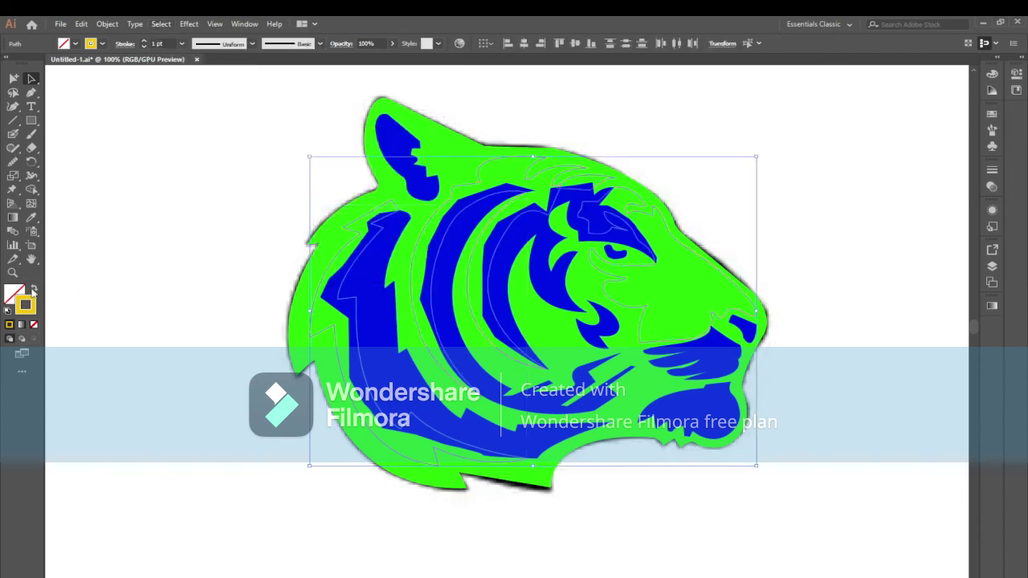
click(33, 290)
click(156, 271)
key(ctrl+minus)
key(ctrl+minus)
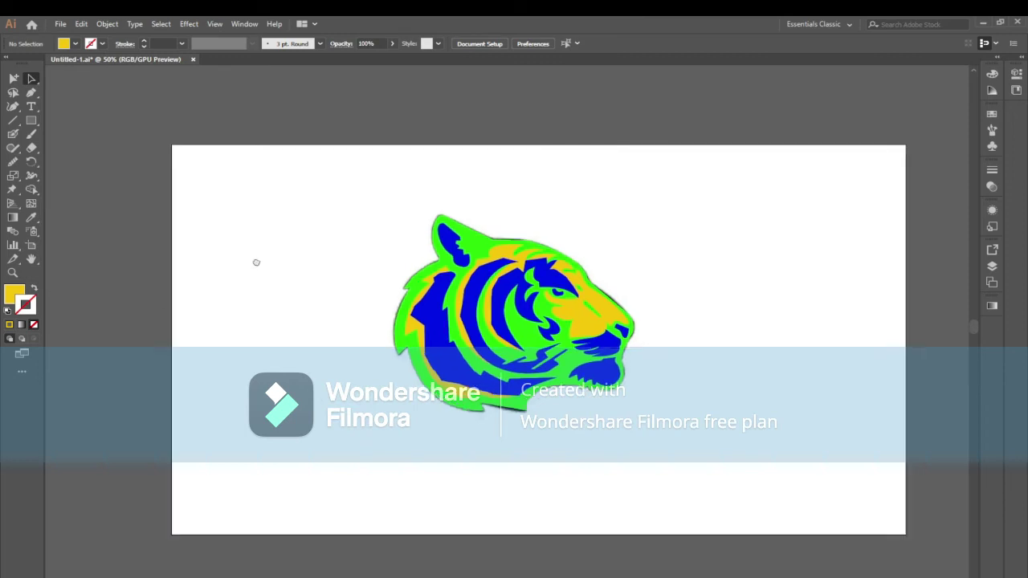
Move the traced tiger beside the original reference image.
mouse_move(283, 225)
mouse_down()
mouse_move(234, 228)
mouse_move(604, 485)
mouse_up()
mouse_move(514, 354)
mouse_down()
mouse_move(394, 347)
mouse_move(647, 350)
mouse_up()
click(595, 487)
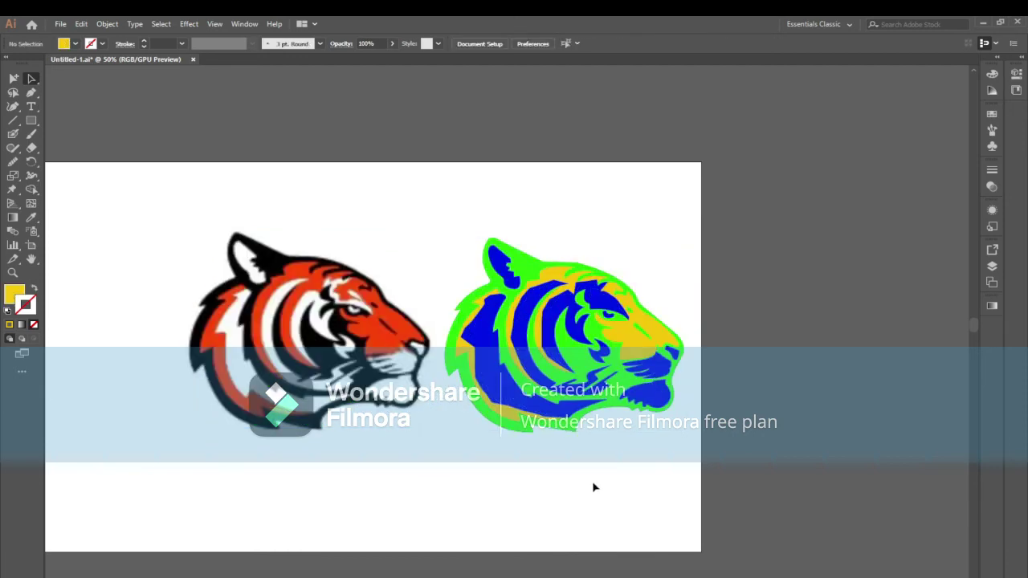
Fill all yellow paths with the reference's orange, brightened to red-orange.
click(631, 343)
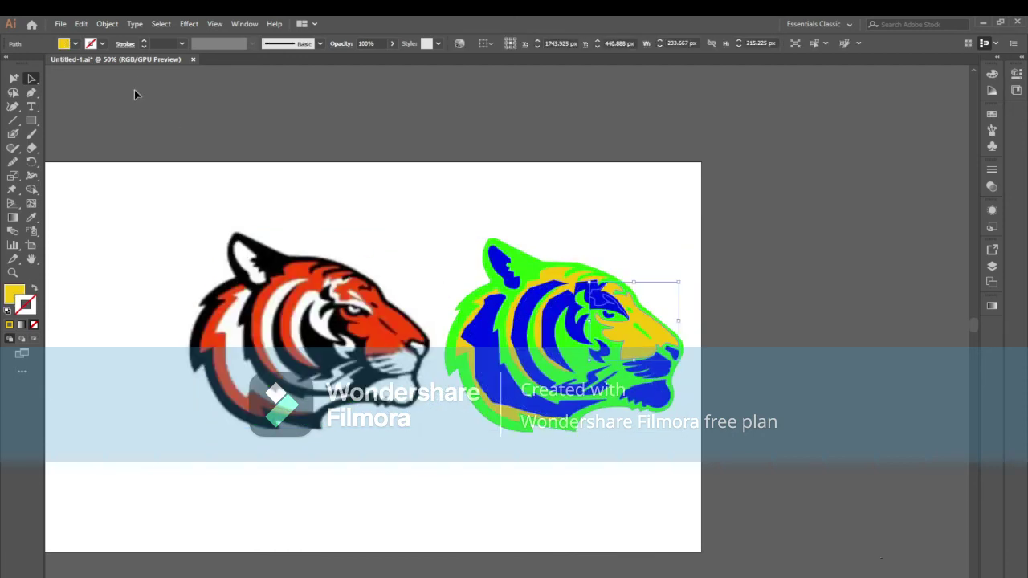
click(159, 24)
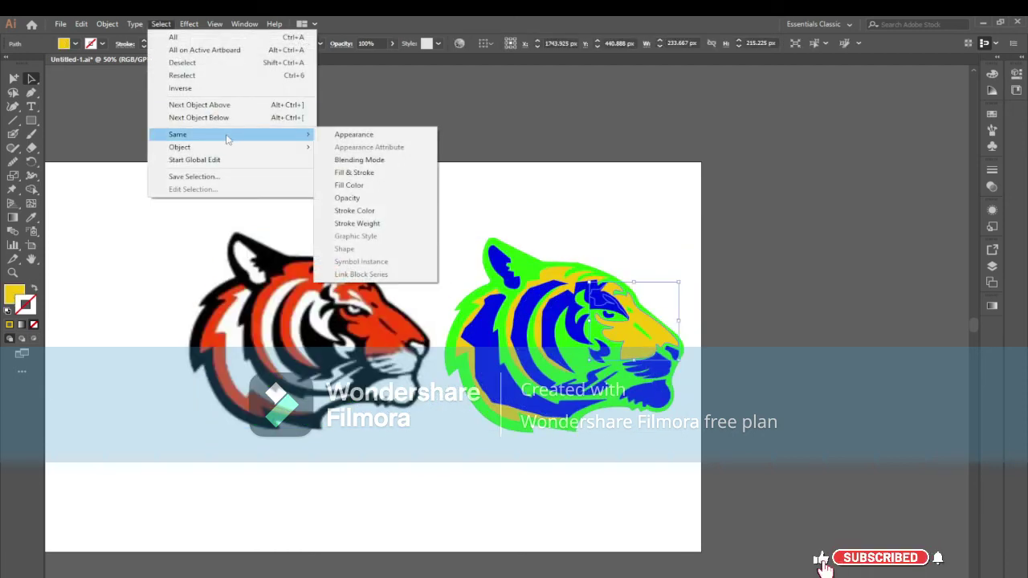
mouse_move(178, 135)
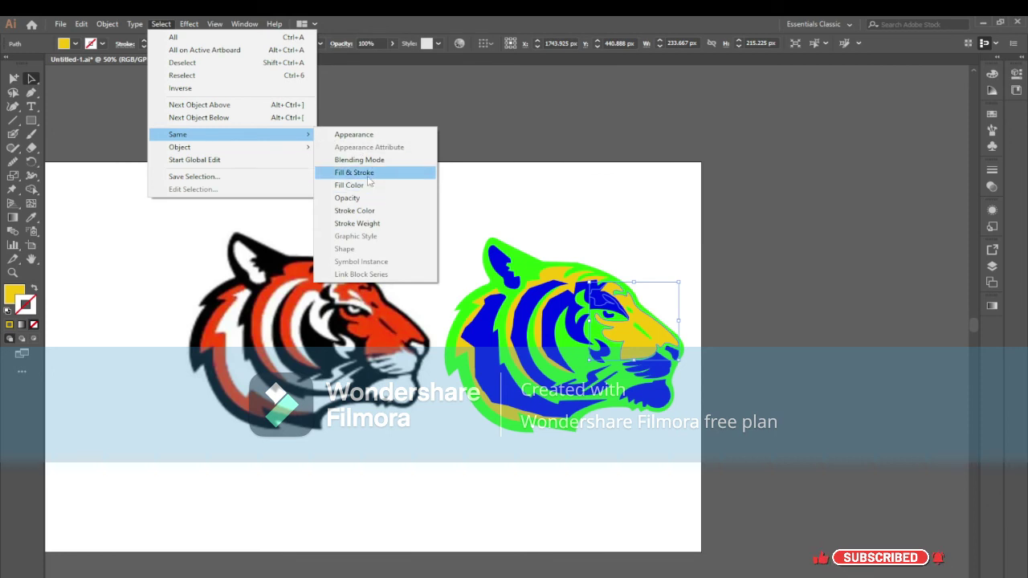
click(366, 173)
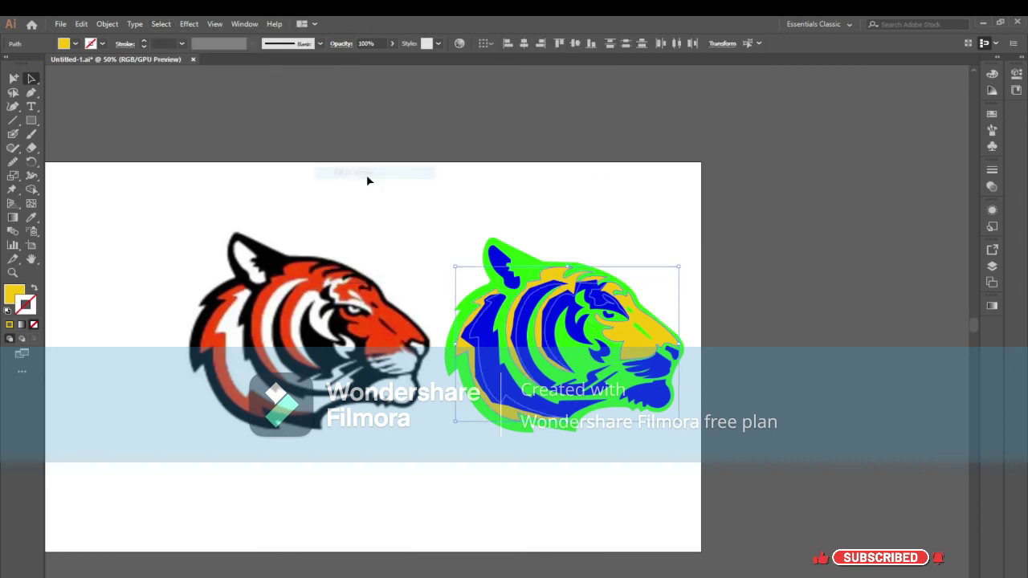
key(i)
click(301, 267)
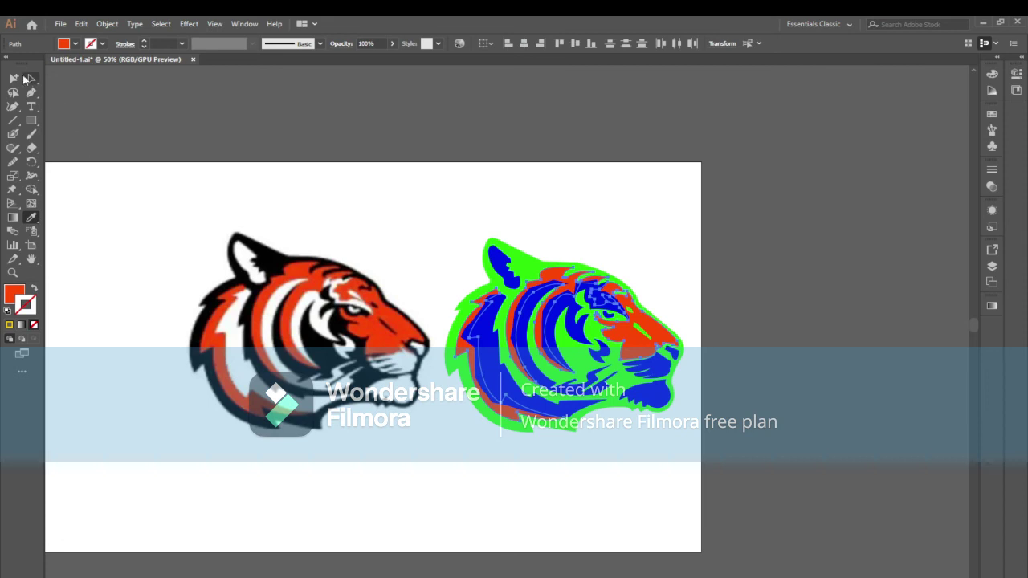
double_click(14, 295)
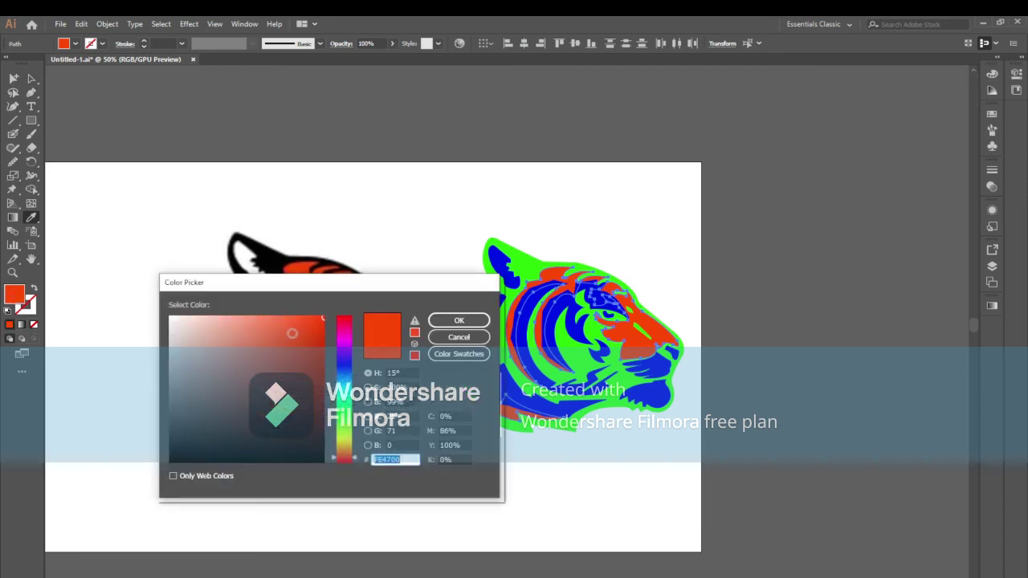
drag(309, 333, 327, 319)
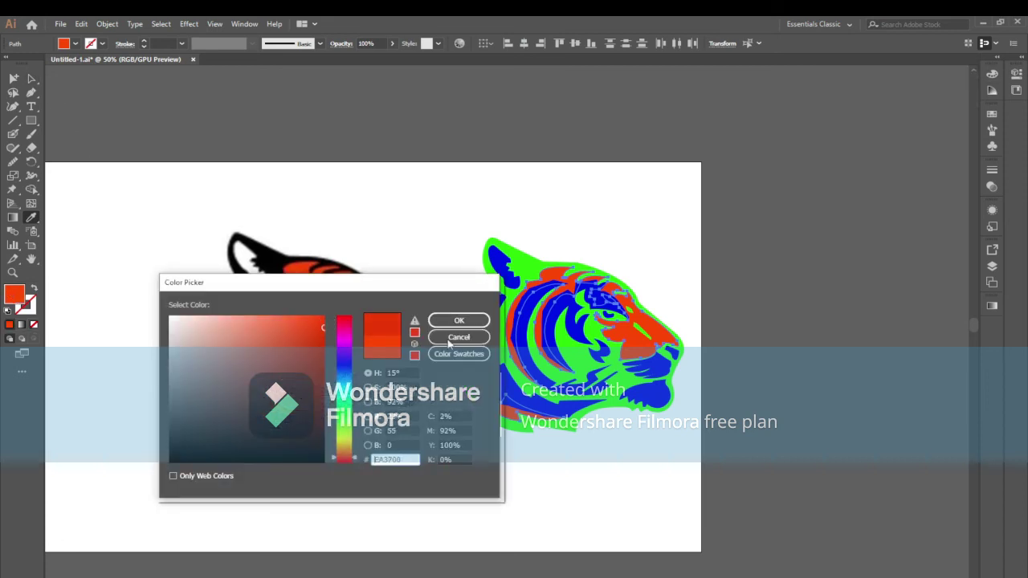
click(459, 321)
click(32, 78)
click(372, 242)
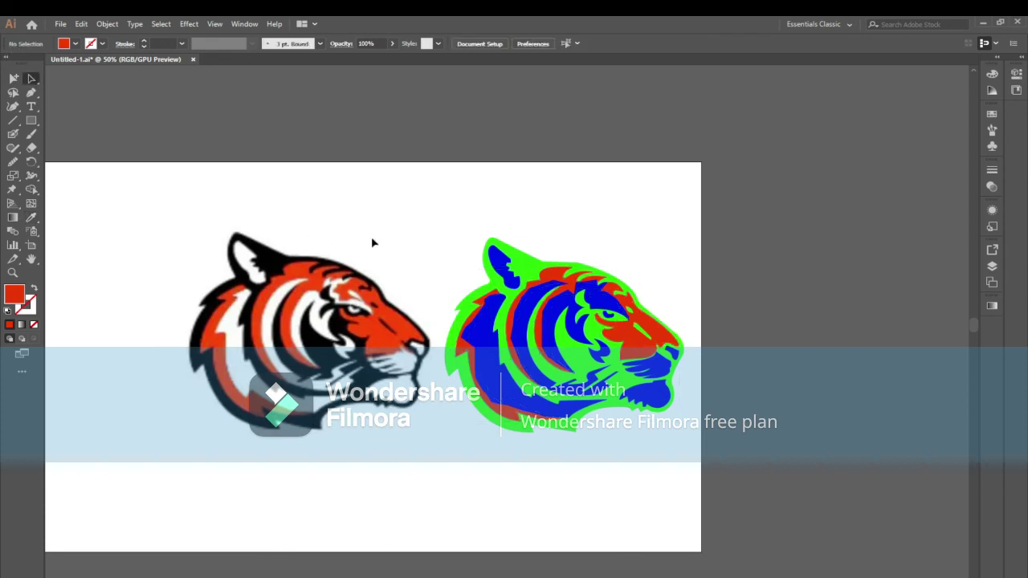
Recolour all blue stripe paths white, sampled from the reference tiger.
click(531, 369)
click(164, 23)
mouse_move(179, 135)
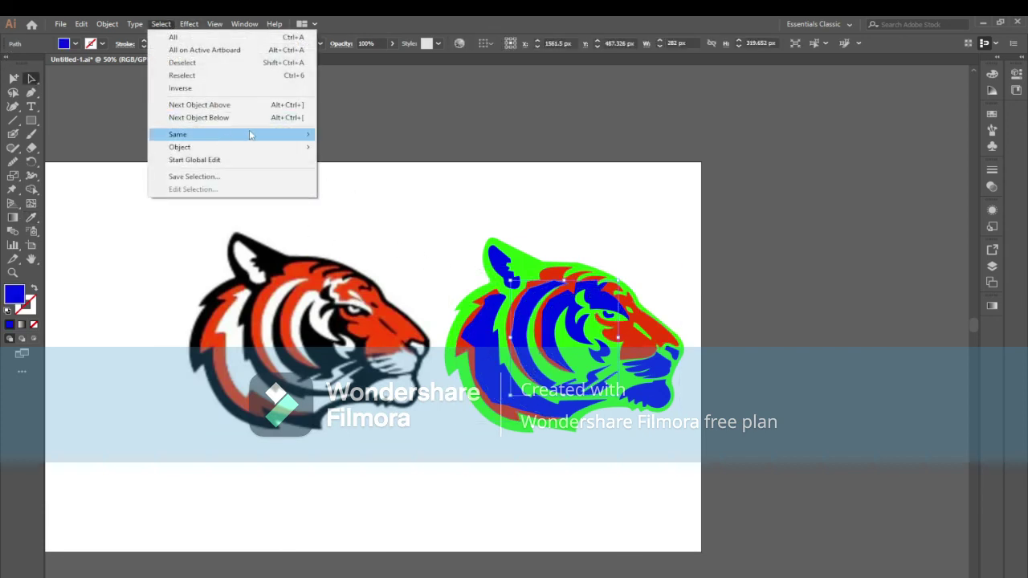
click(358, 175)
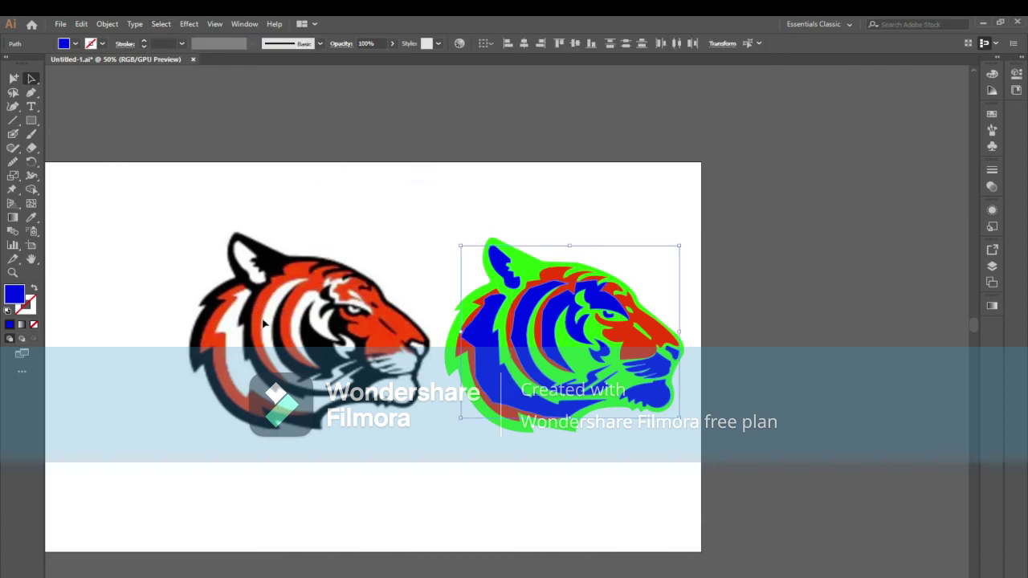
key(i)
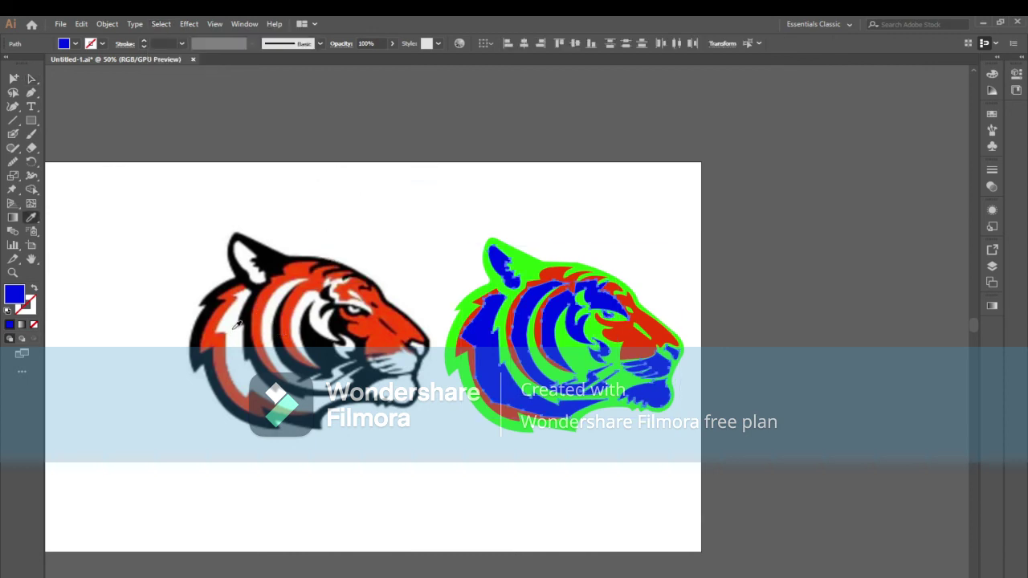
click(236, 325)
click(32, 78)
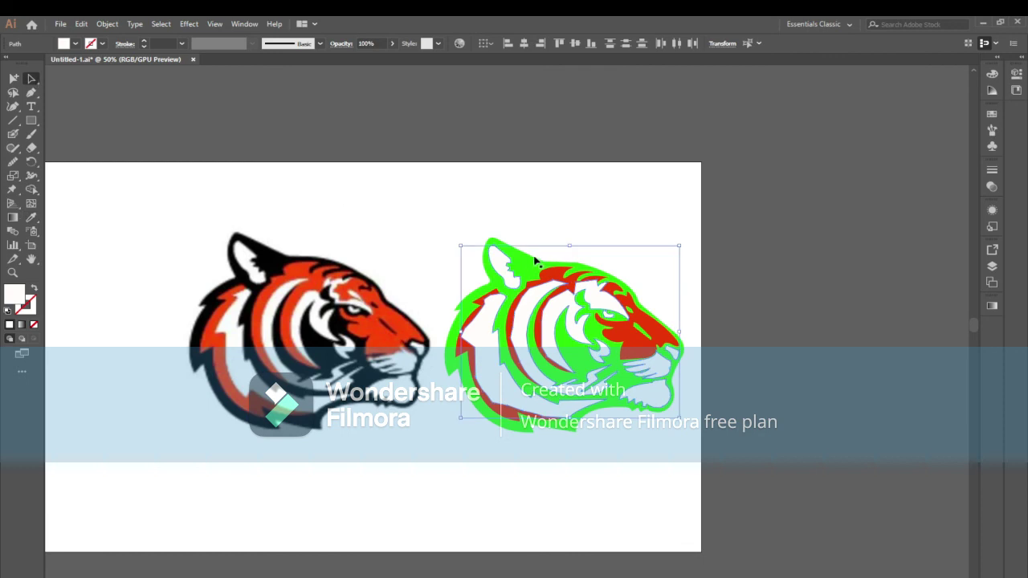
Make the green outline shape black using the reference's outline colour.
click(534, 259)
click(327, 347)
key(i)
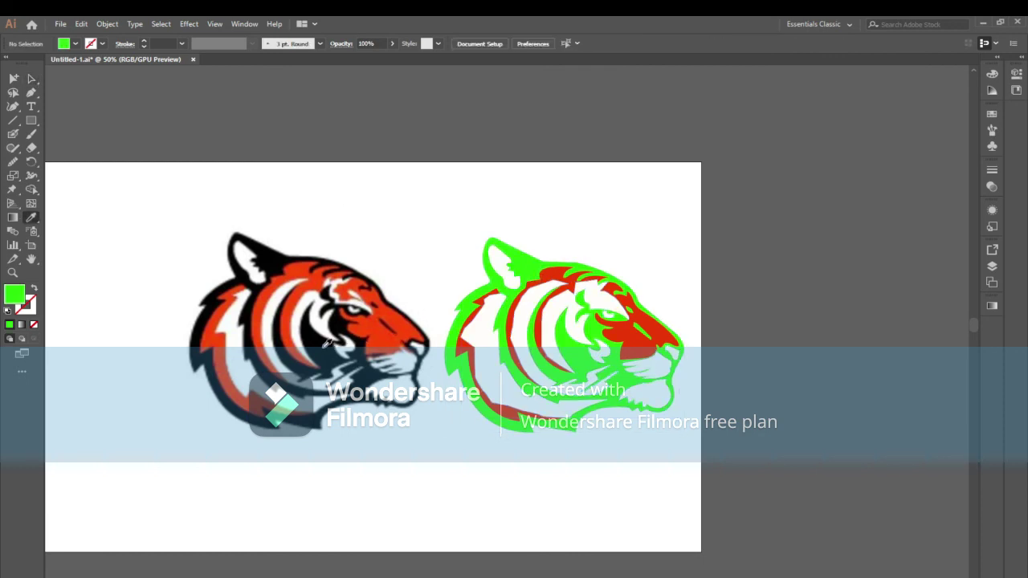
click(31, 76)
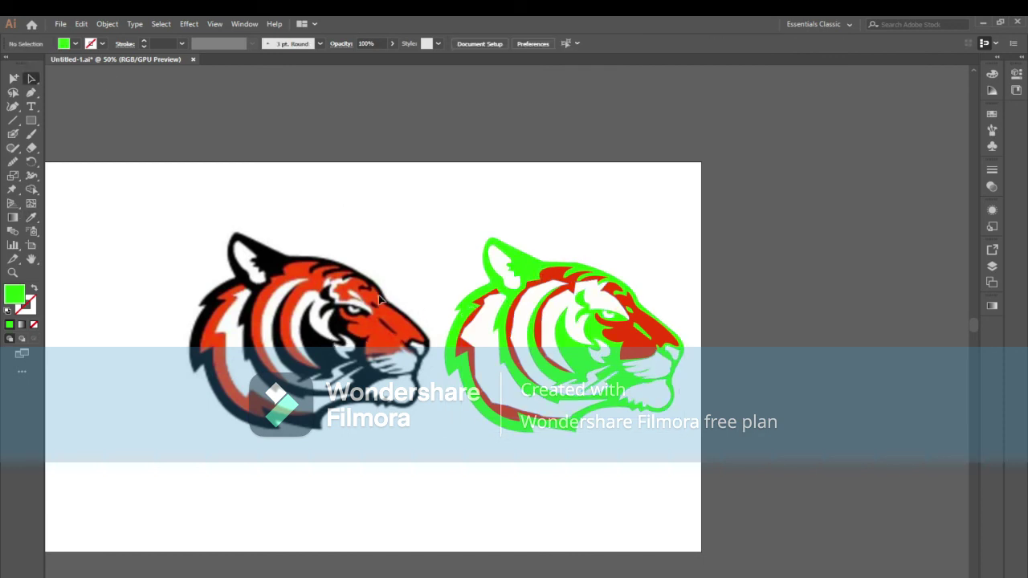
click(468, 308)
key(i)
click(286, 332)
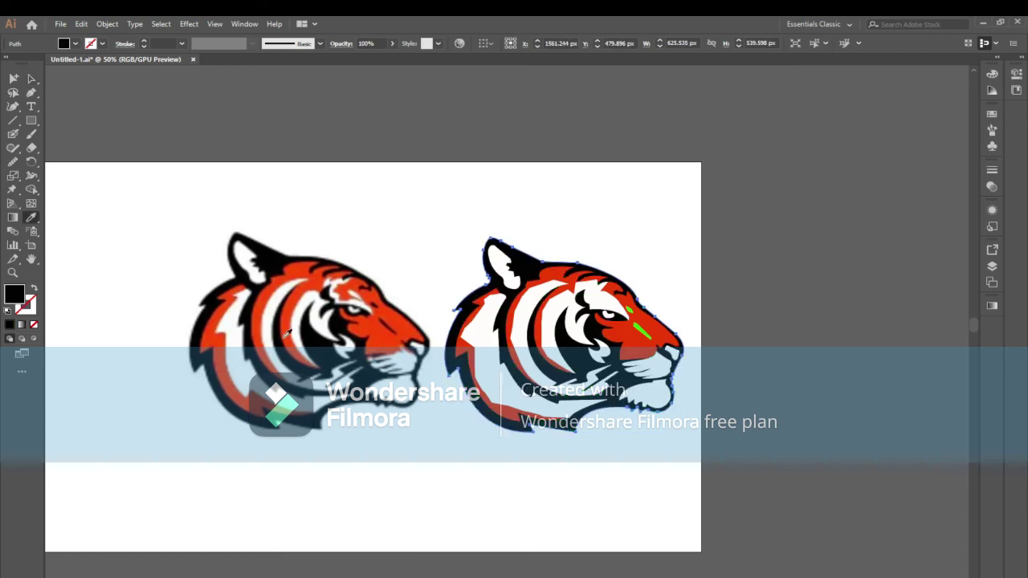
click(31, 78)
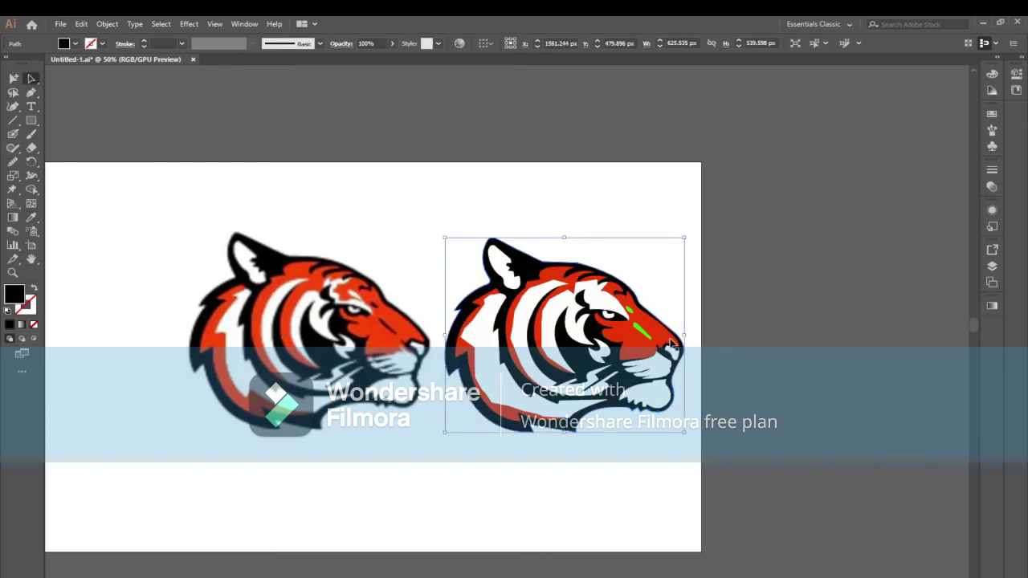
Colour the small green eye mark black from the reference, then deselect.
click(641, 328)
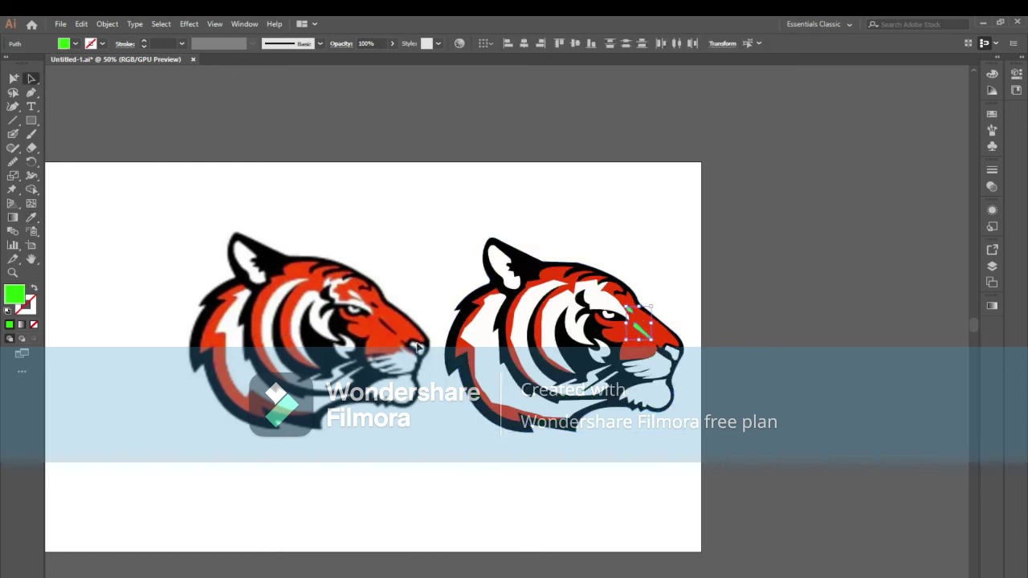
key(i)
click(322, 349)
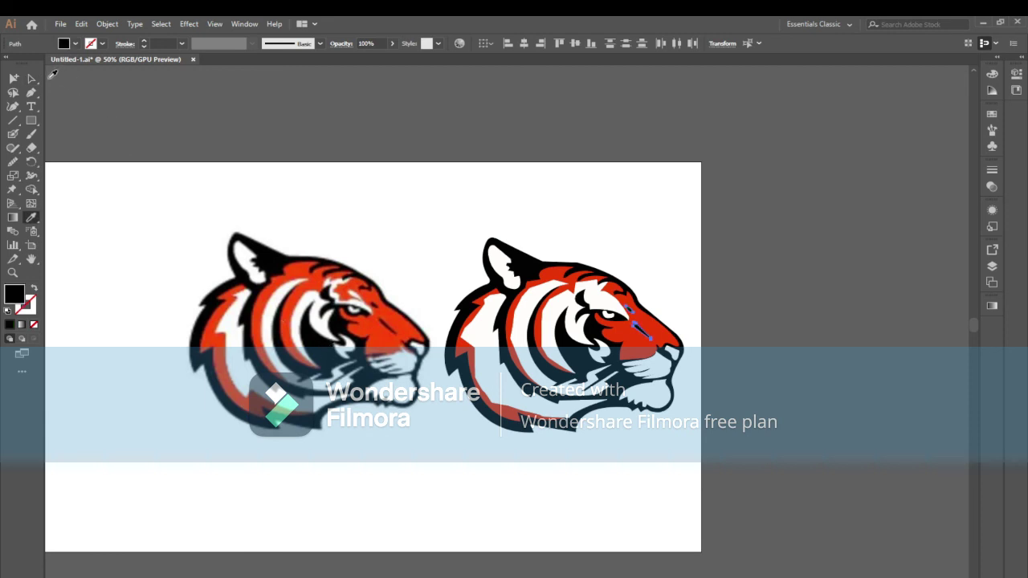
click(31, 78)
click(237, 198)
Apply Arrange > Bring to Front to two stripe shapes on the traced tiger.
drag(301, 267, 278, 265)
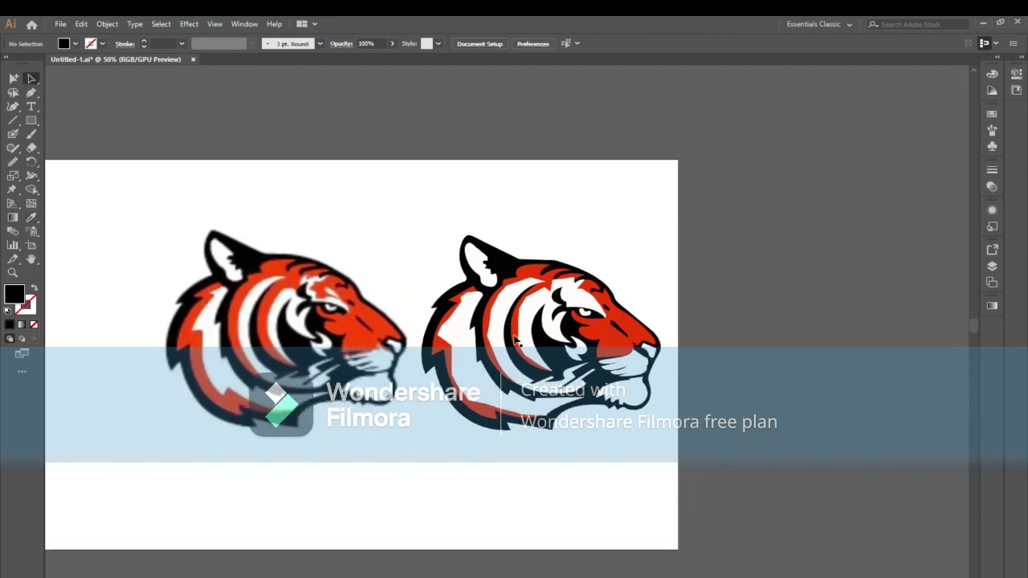
right_click(486, 308)
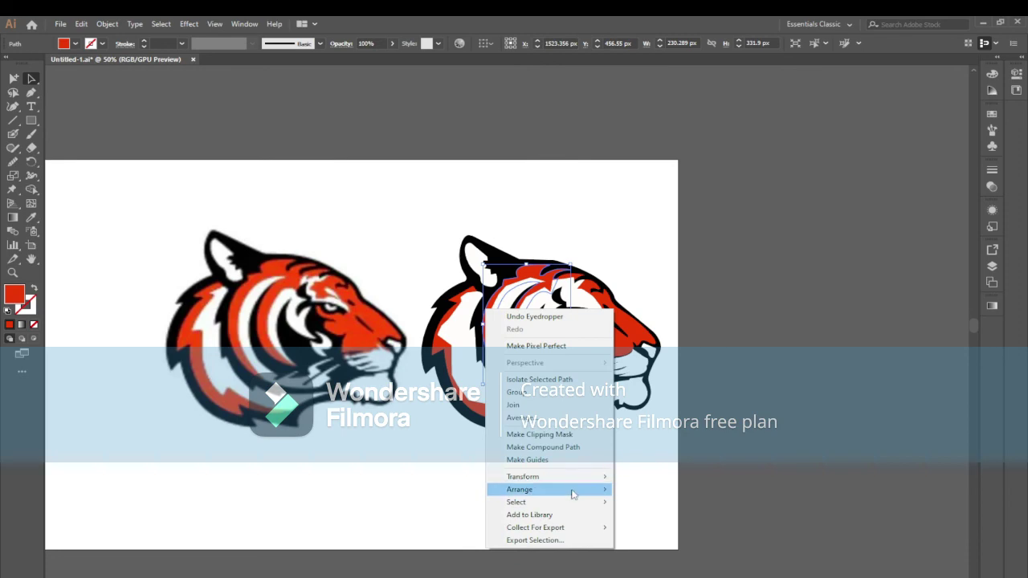
click(639, 490)
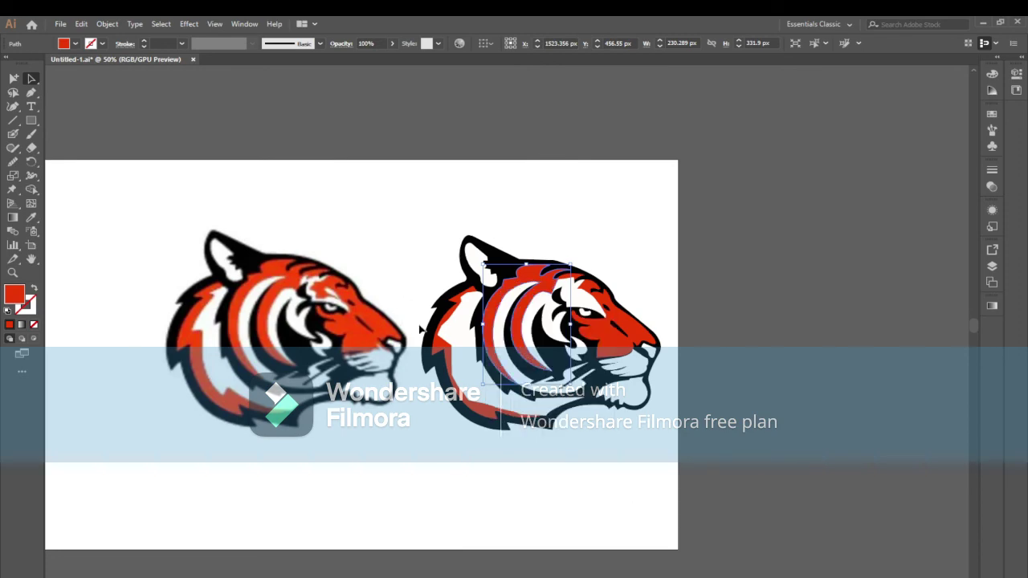
click(434, 352)
right_click(435, 351)
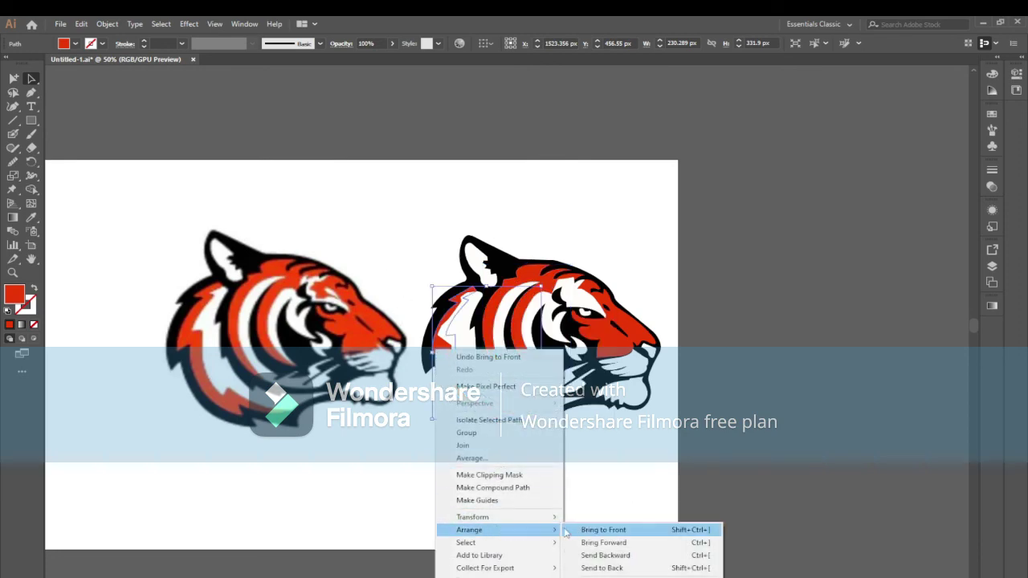
click(599, 530)
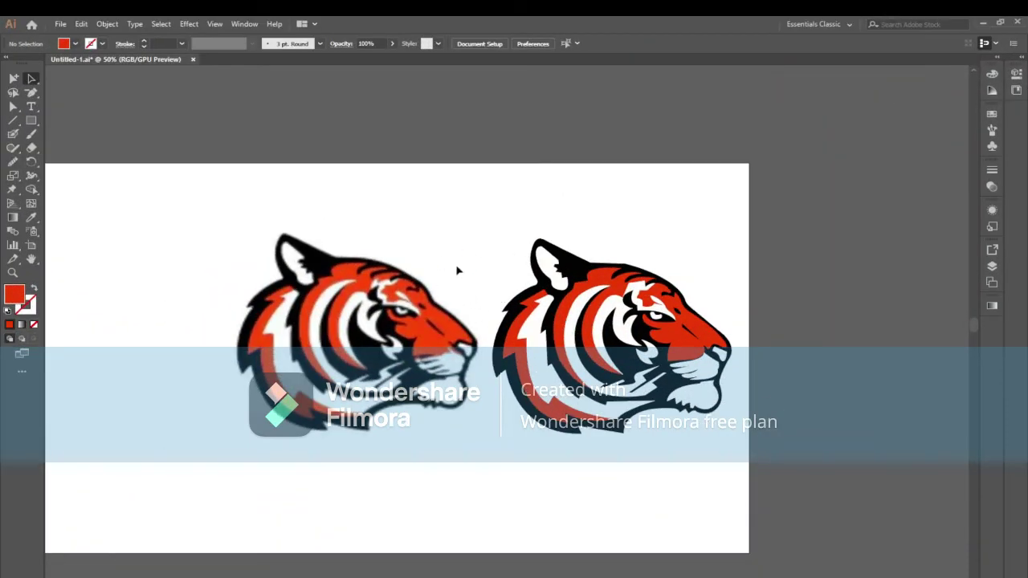
drag(479, 219, 731, 521)
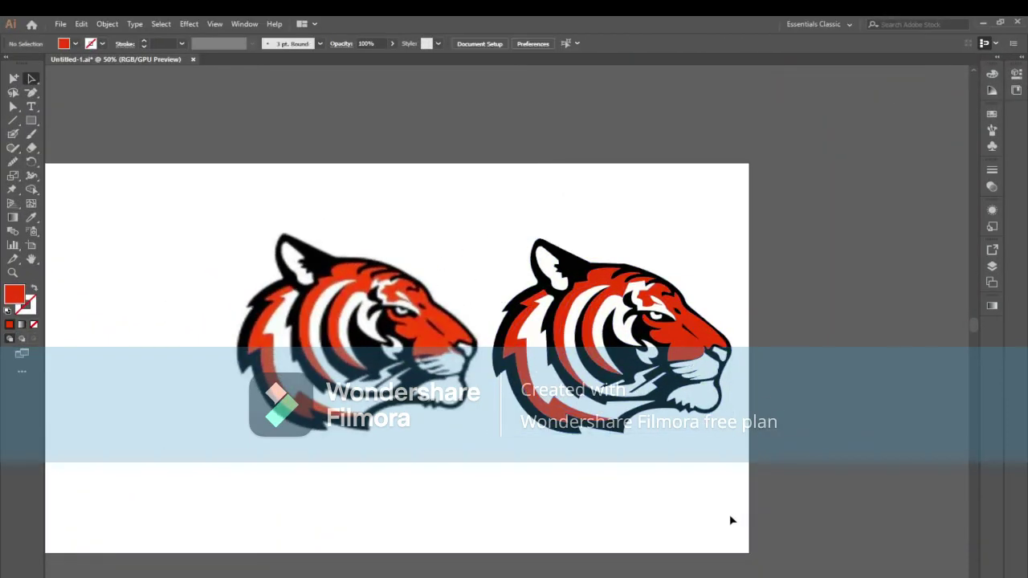